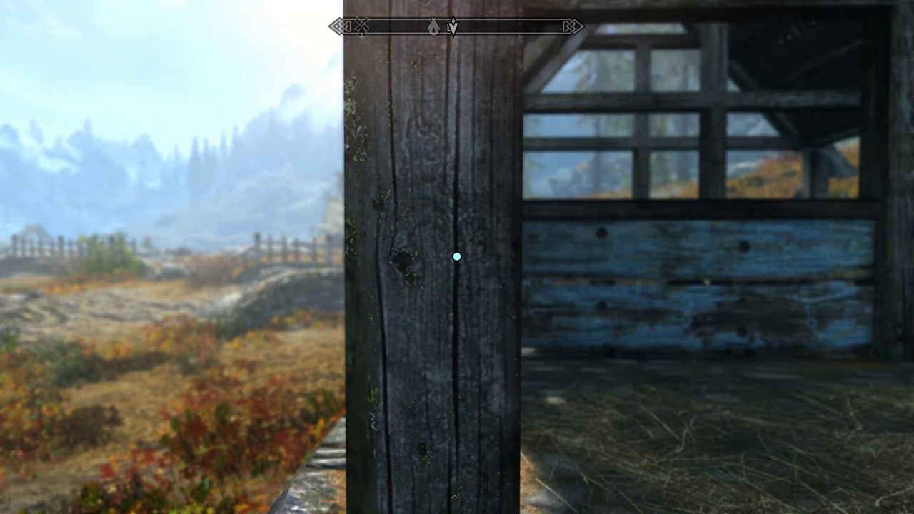
Step: Open the ENB GUI, toggle EnableDepthOfField off and on, and expand the DEPTHOFFIELD timing options
key(shift+Return)
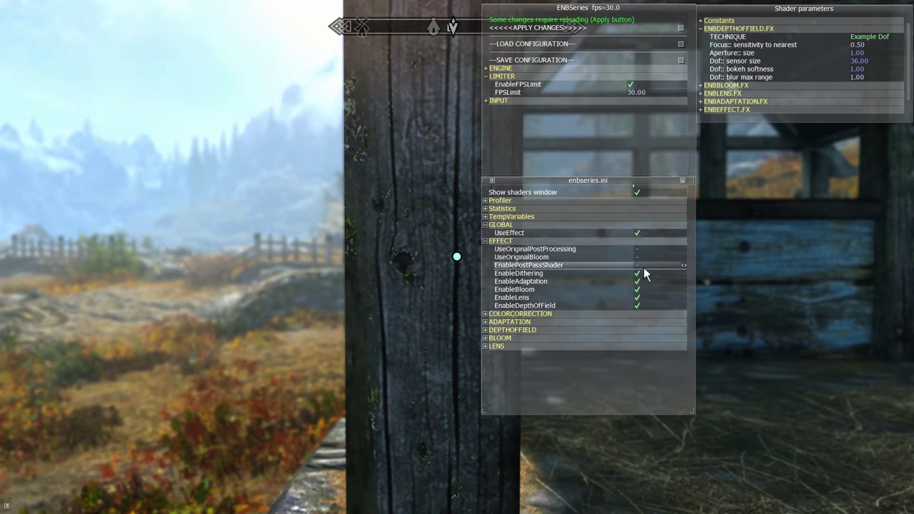
click(645, 304)
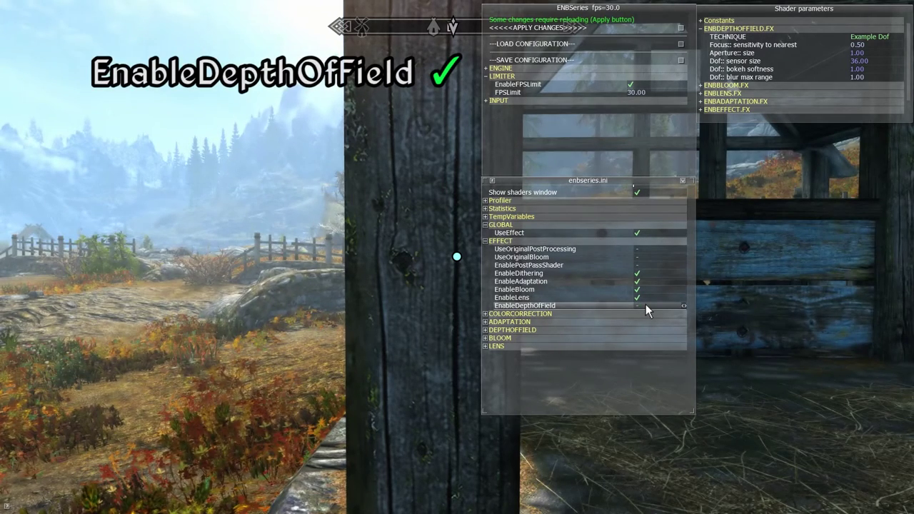
click(646, 305)
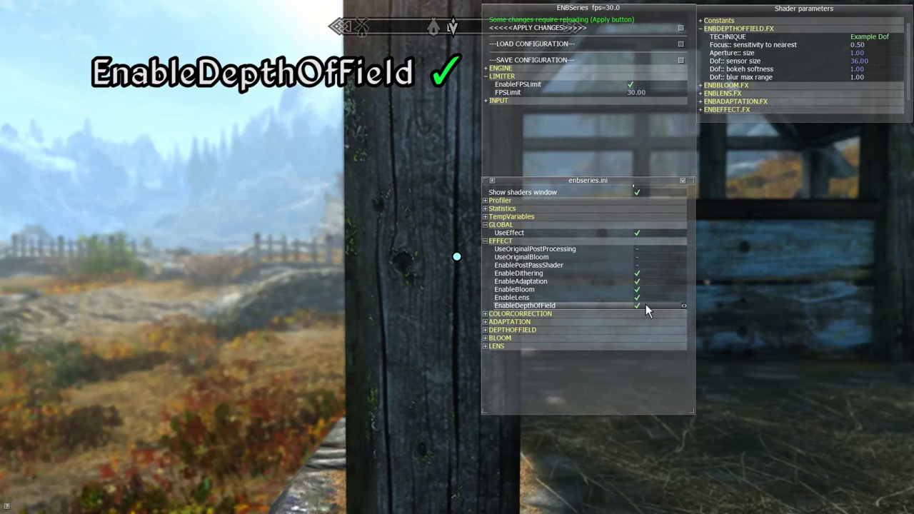
click(639, 329)
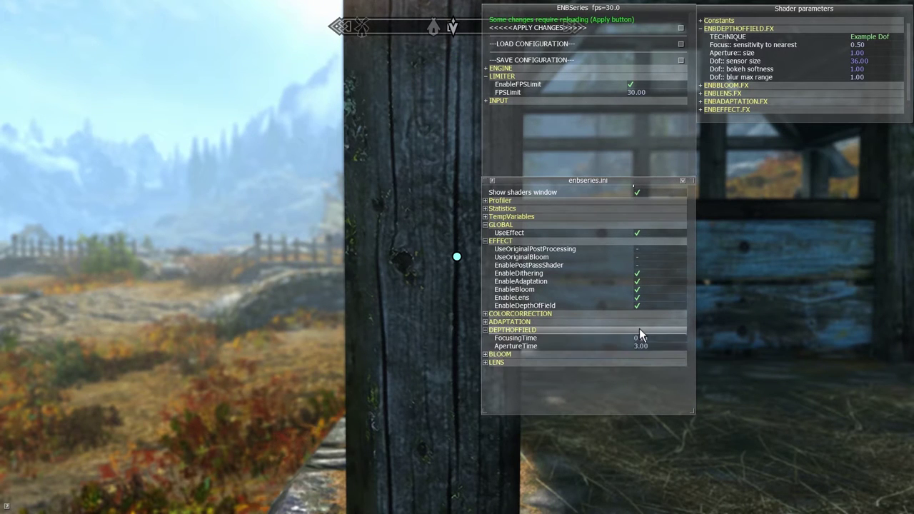
click(635, 346)
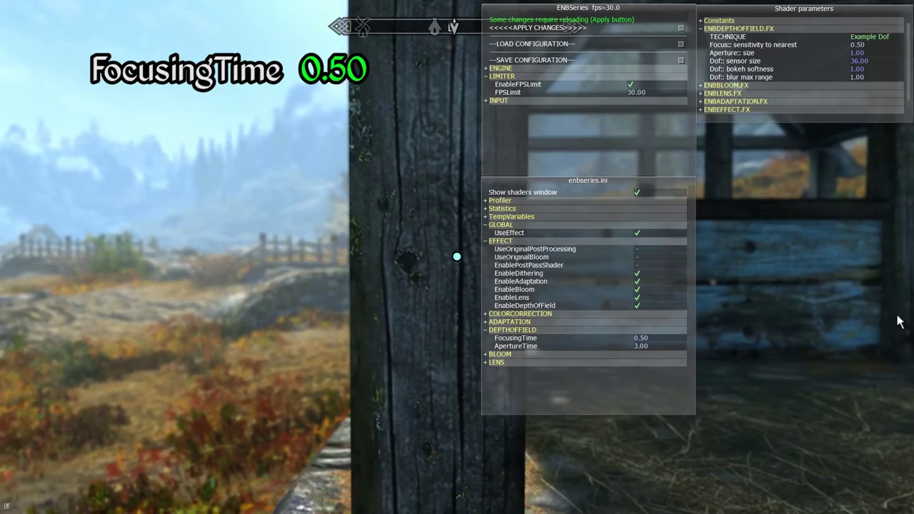
Step: Glance toward the distant landscape and back, then set FocusingTime to 1.00
key(a)
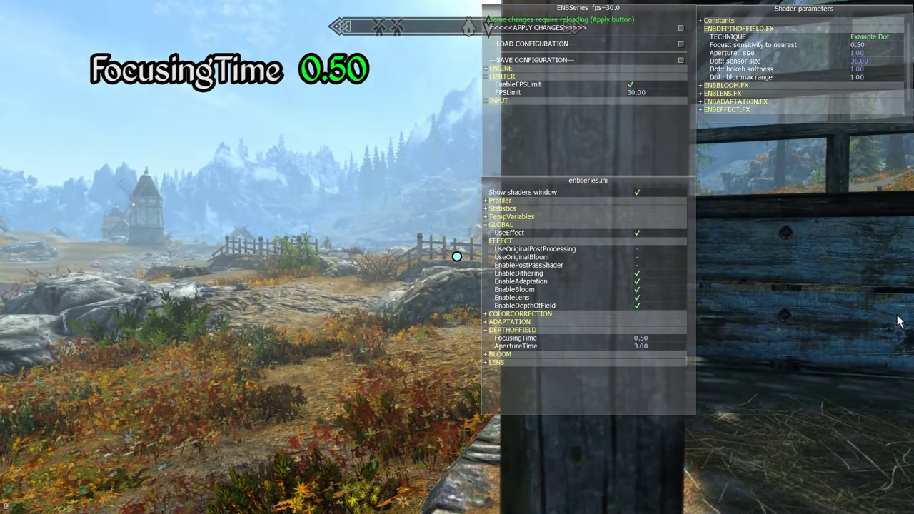
key(d)
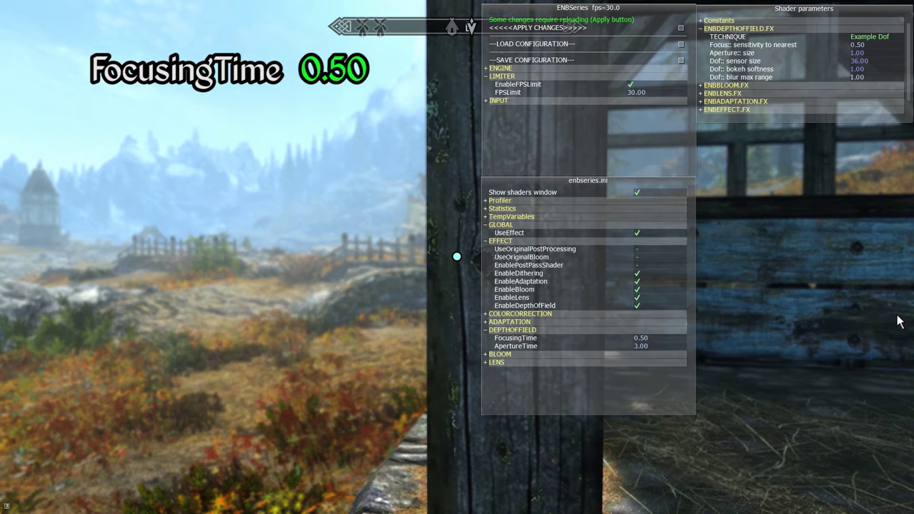
click(639, 342)
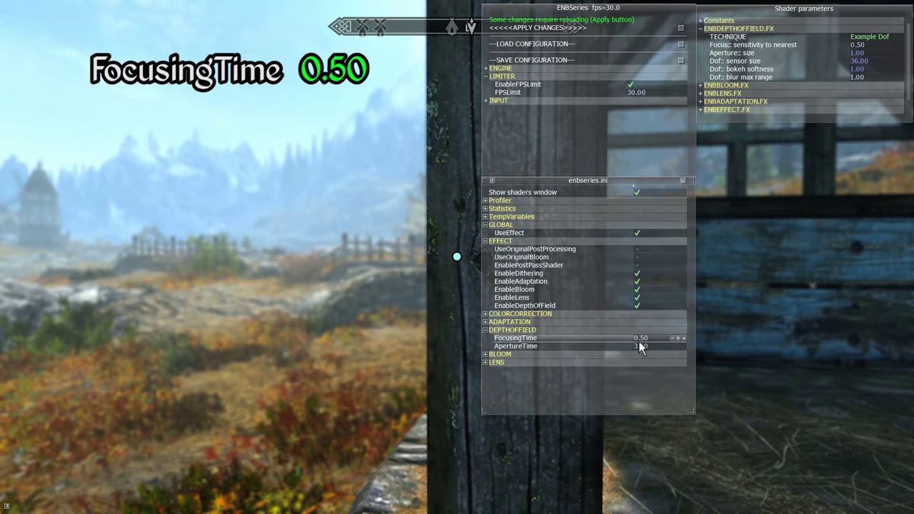
text(1)
key(Return)
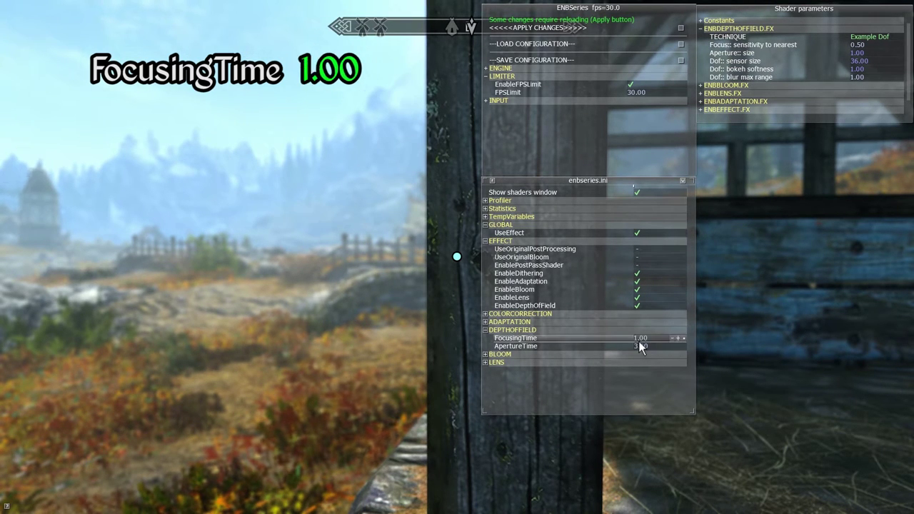
Step: Hide the ENB GUI and turn the view left and right to test refocusing
key(shift+Return)
key(a)
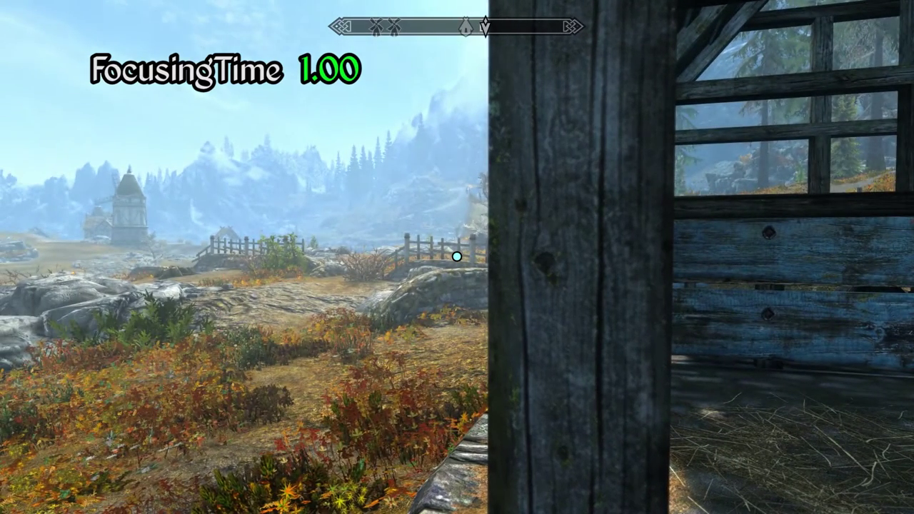
key(d)
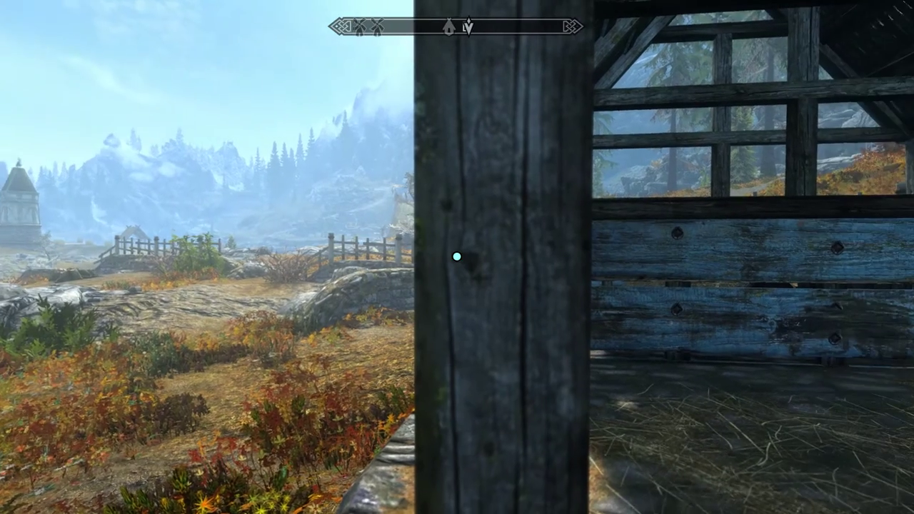
key(d)
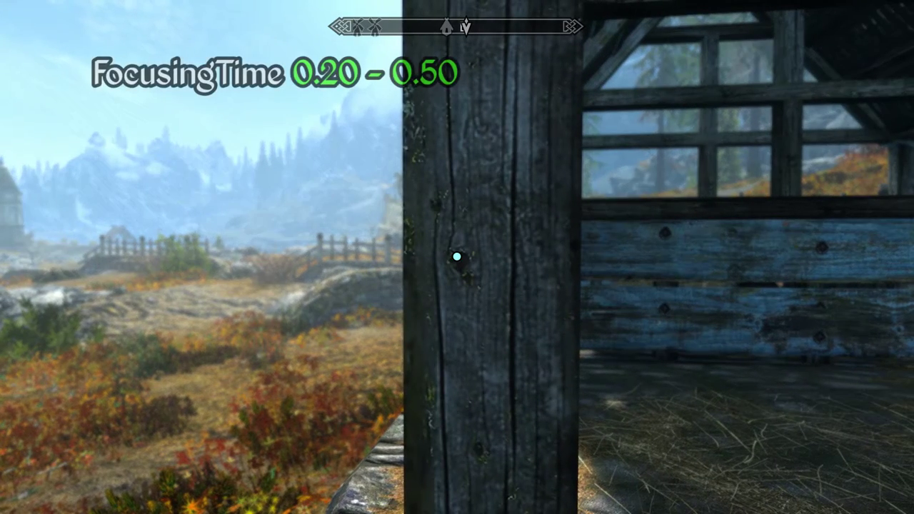
Step: Reopen the GUI, change FocusingTime to 0.30, and close the main ENBSeries window
key(shift+Return)
click(641, 338)
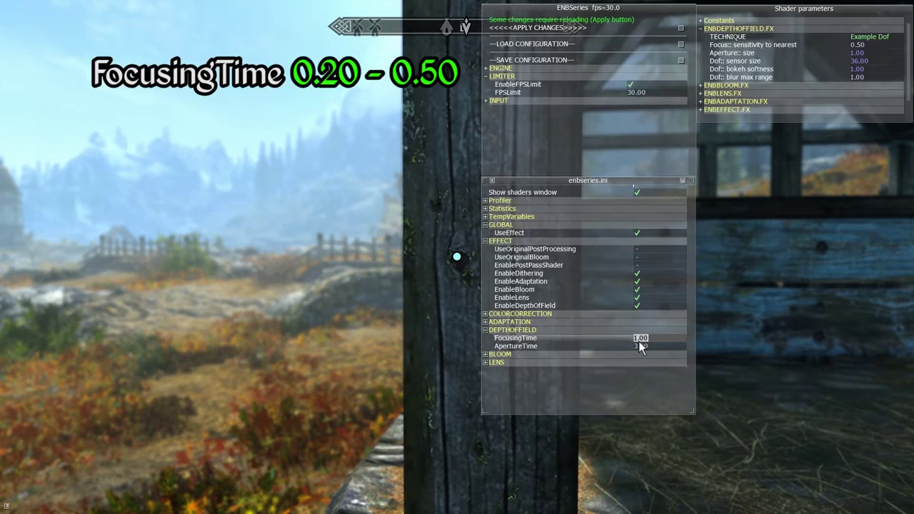
mouse_move(641, 344)
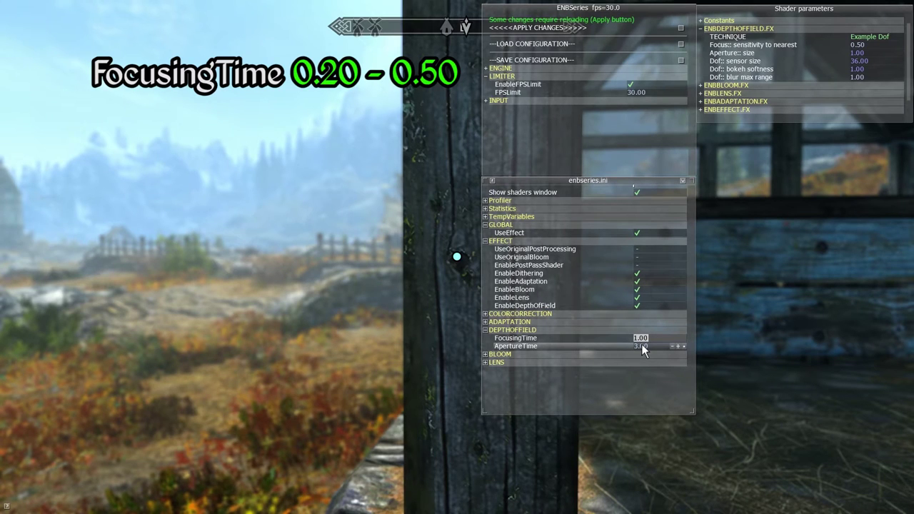
text(0.3)
key(Return)
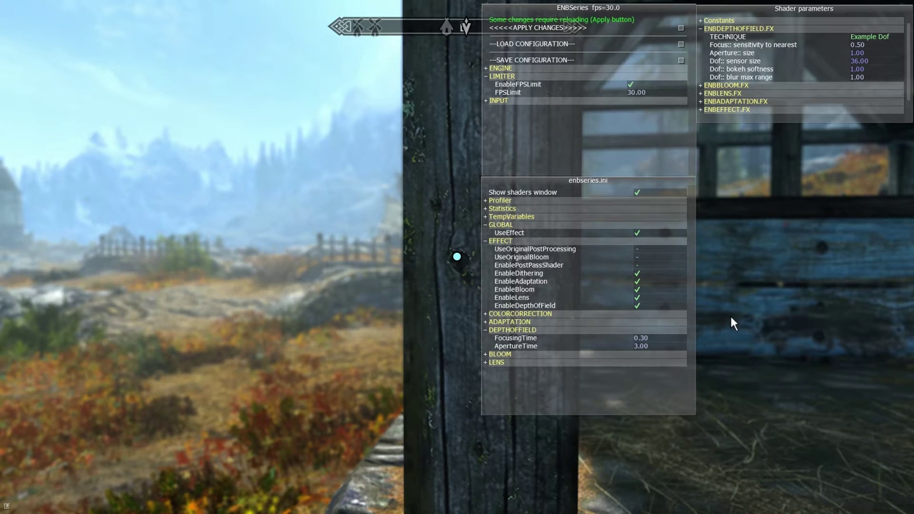
click(685, 9)
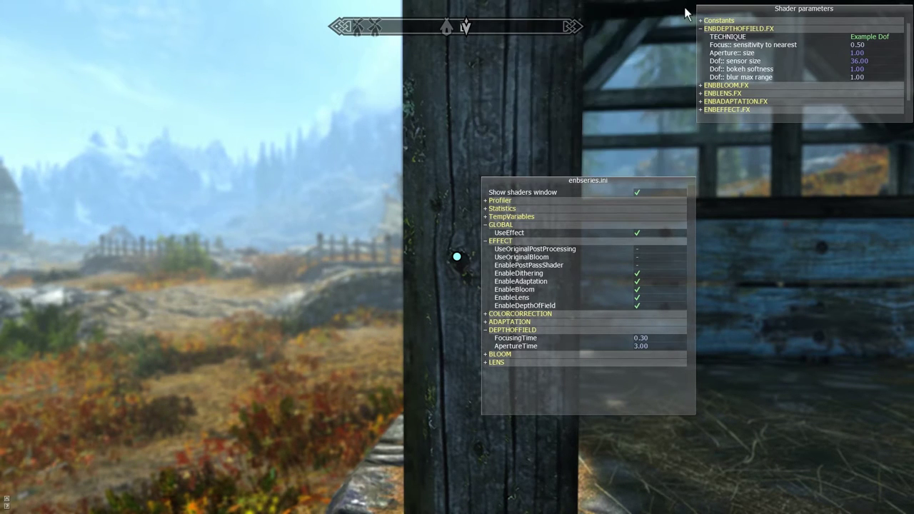
Step: Close the enbseries.ini window and collapse then re-expand the ENBDEPTHOFFIELD.FX parameters
click(683, 182)
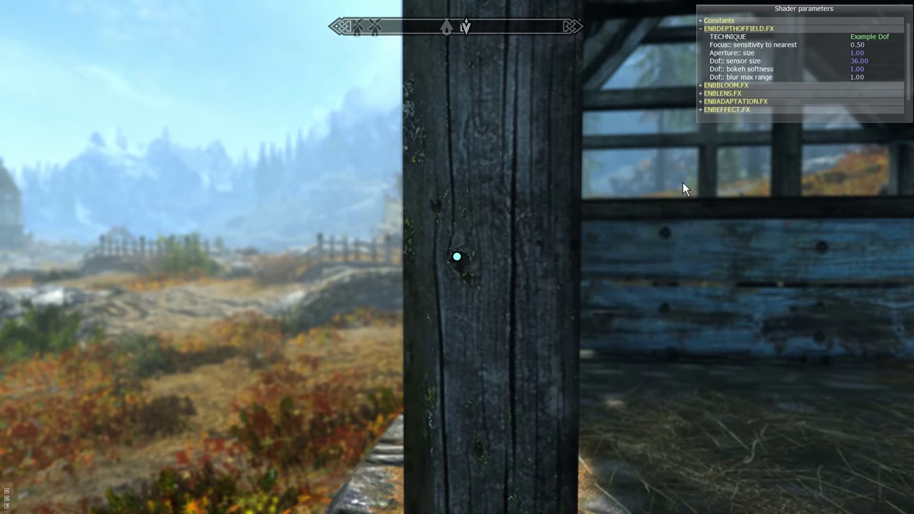
click(815, 29)
click(815, 29)
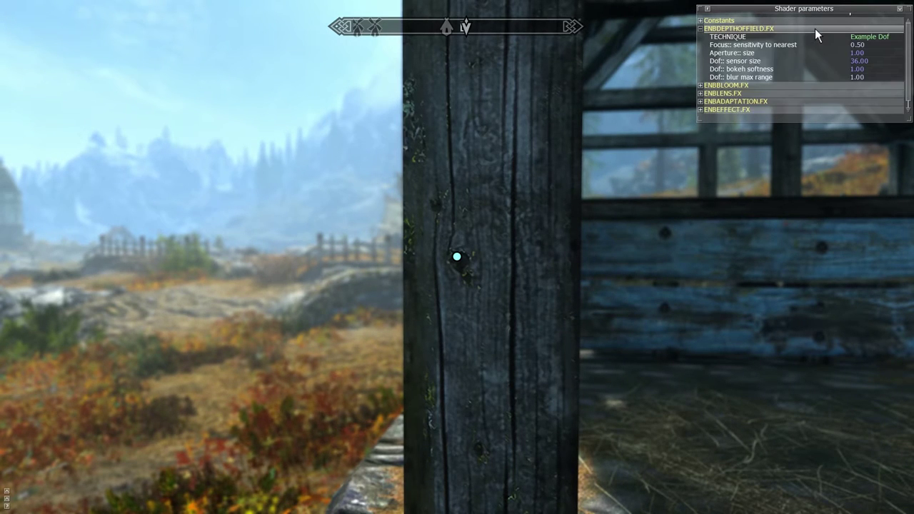
Step: Compare the DEFAULT technique, then set TECHNIQUE back to Example Dof
click(869, 36)
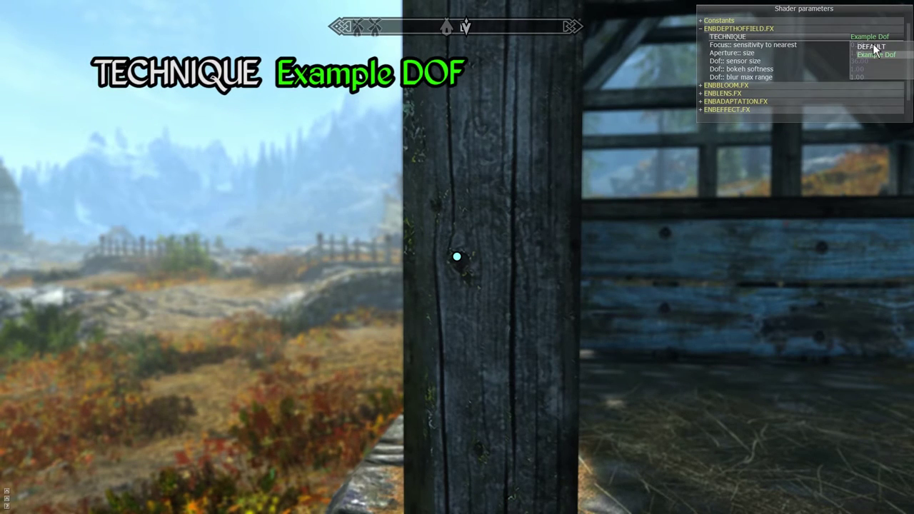
click(872, 46)
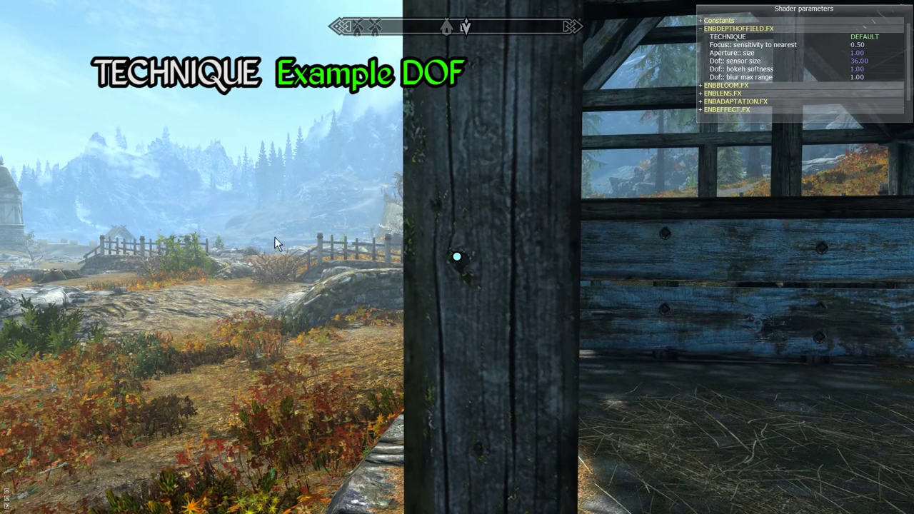
click(863, 37)
click(868, 54)
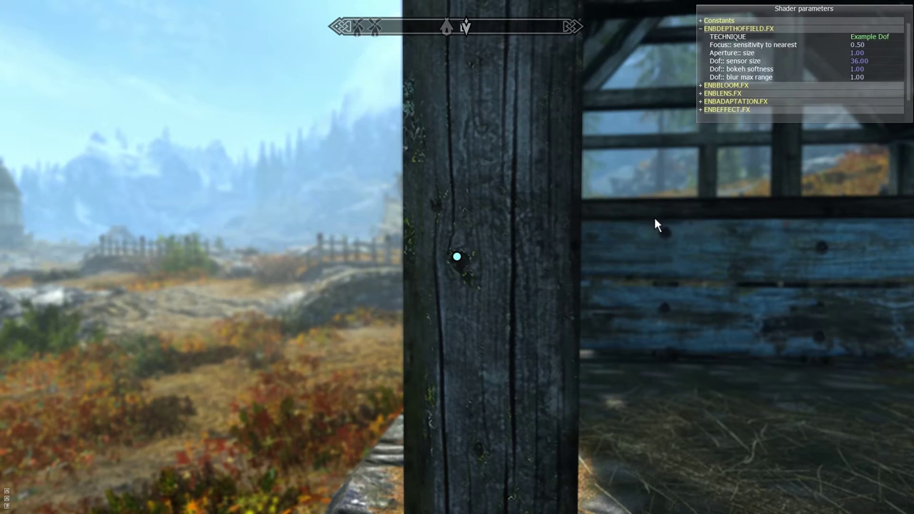
Step: Increase Aperture:: size to 2.00, then to 3.00
click(857, 53)
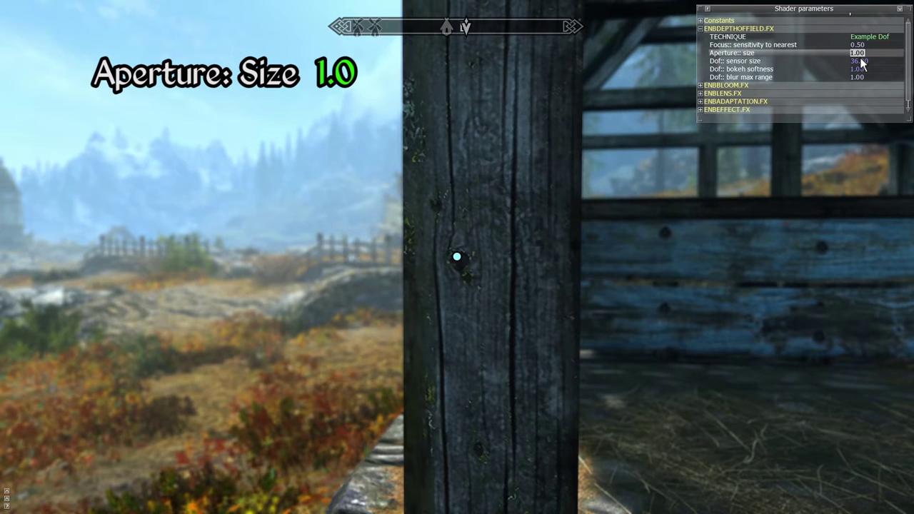
text(2)
key(Return)
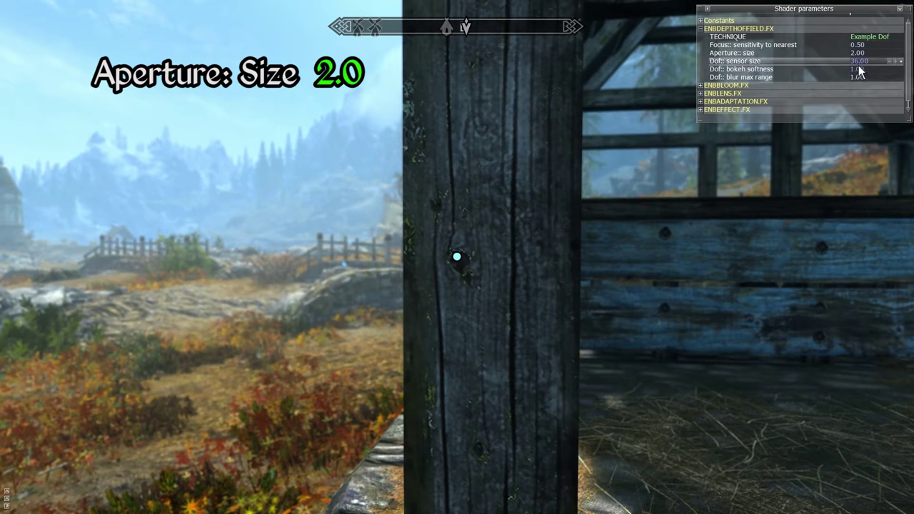
click(857, 56)
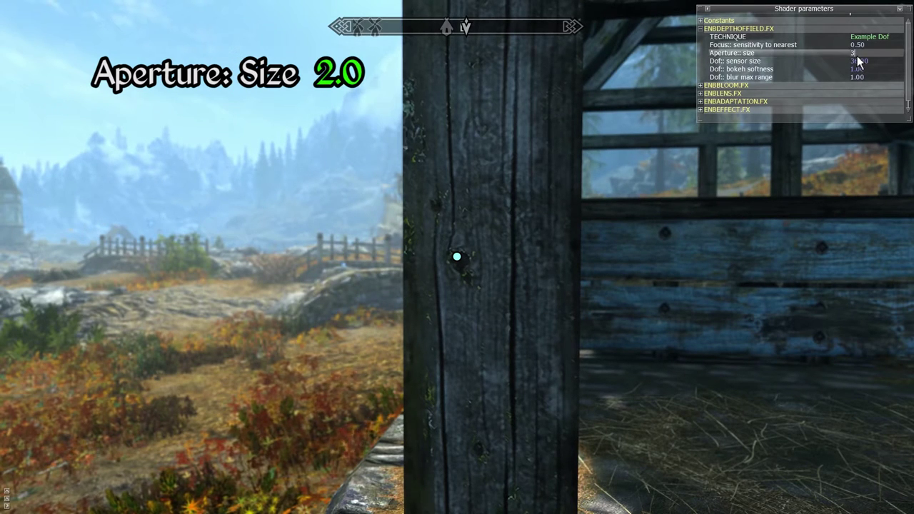
key(Return)
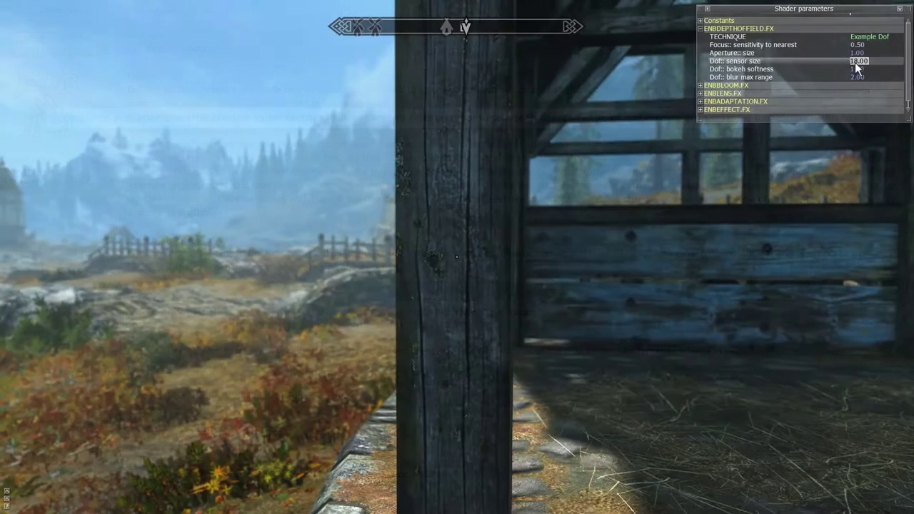
Step: Set Dof: sensor size to 9, then to 36
text(9)
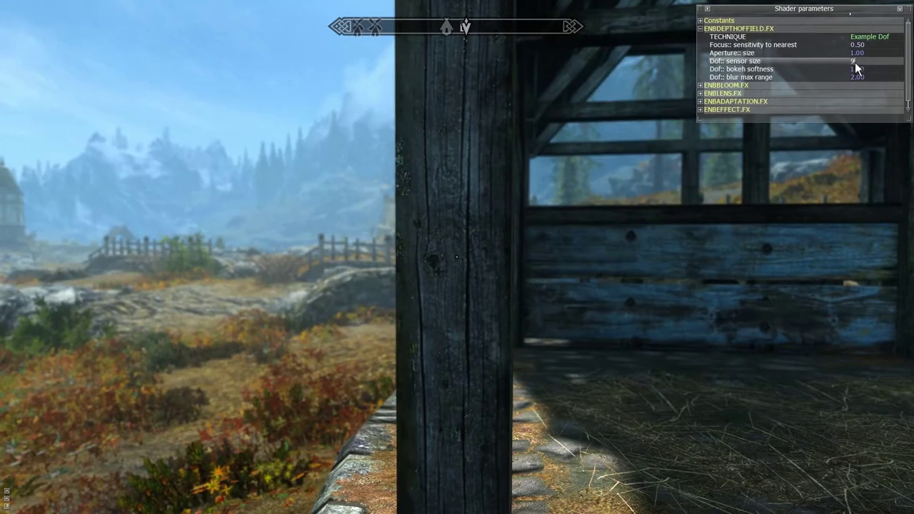
key(Return)
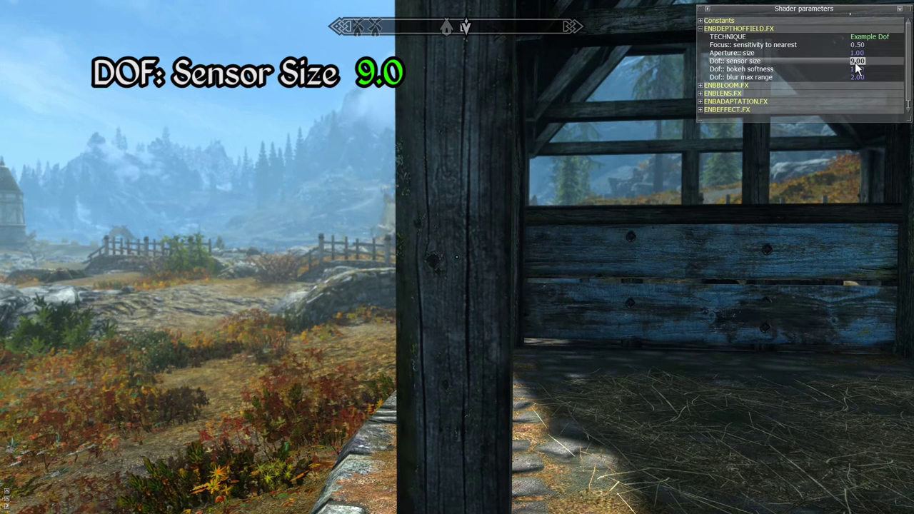
text(6)
key(Return)
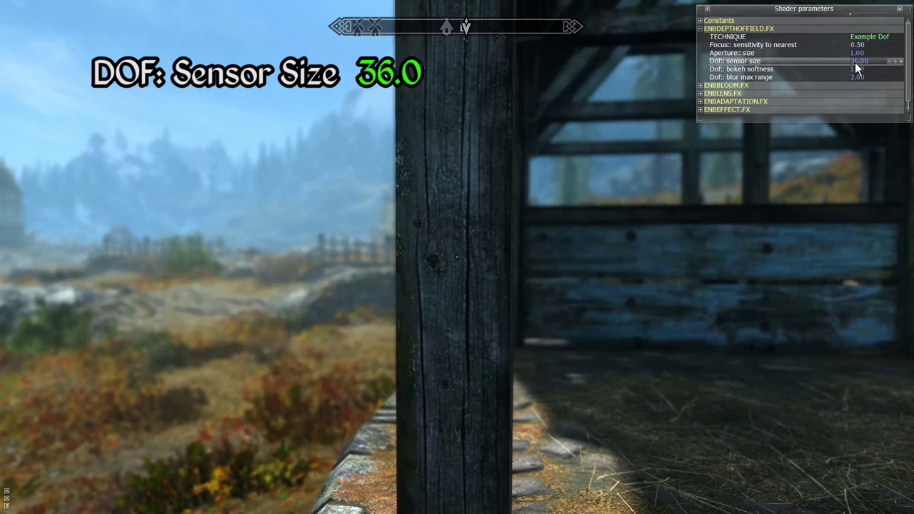
Step: Try an aperture size of 2 and enter a new Dof: blur max range value
click(858, 54)
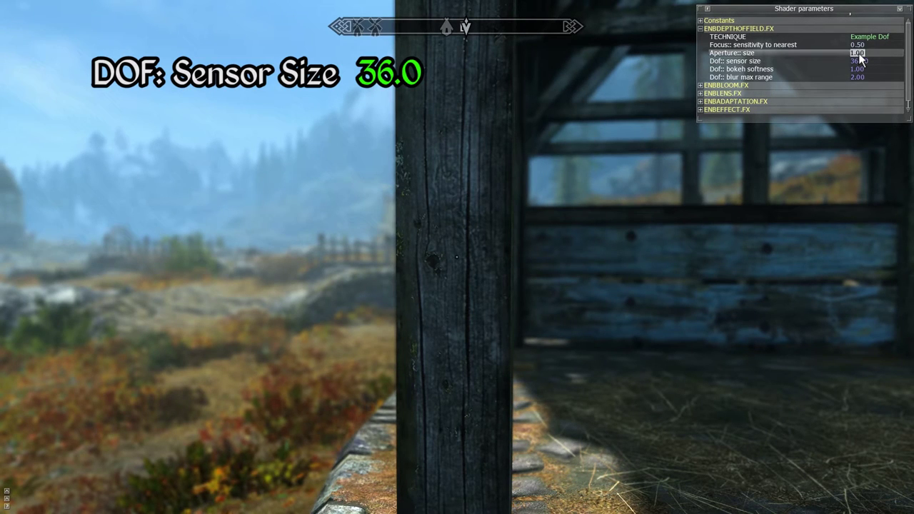
key(Return)
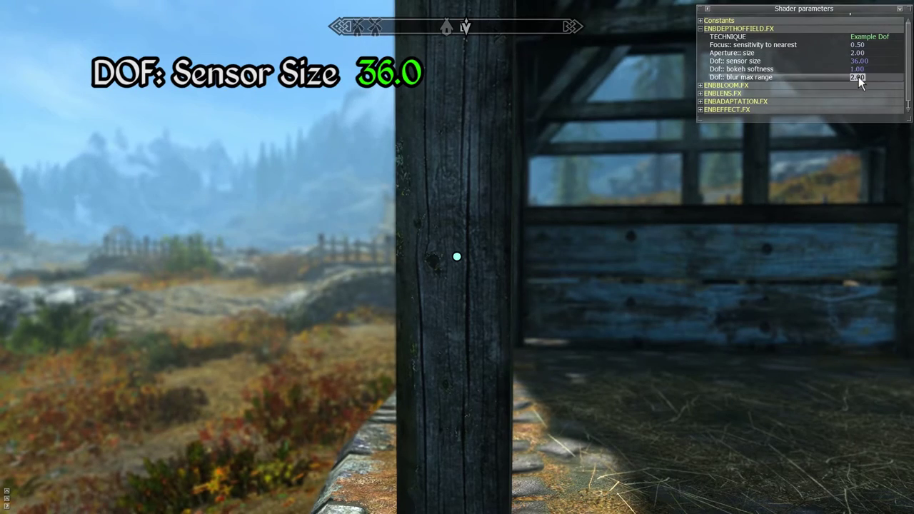
key(Return)
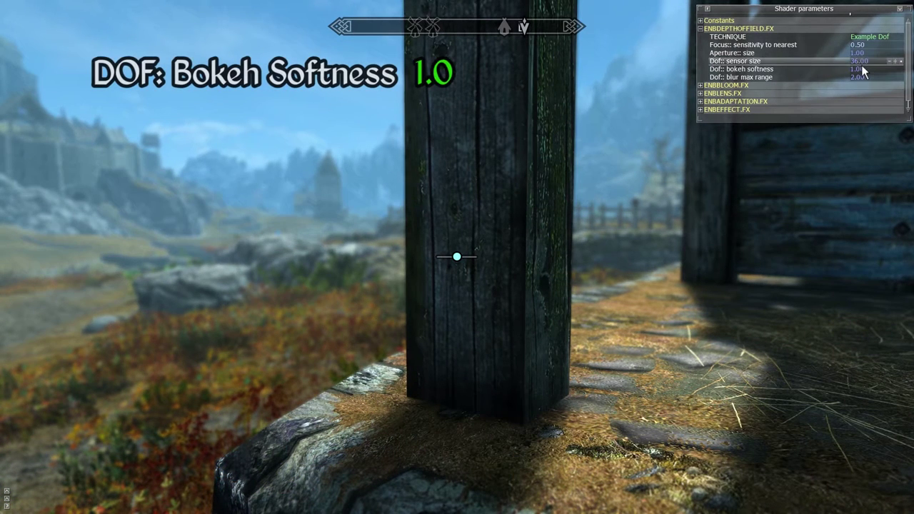
Step: Preview Dof: bokeh softness at 0.1, then restore it to 1.00
click(861, 68)
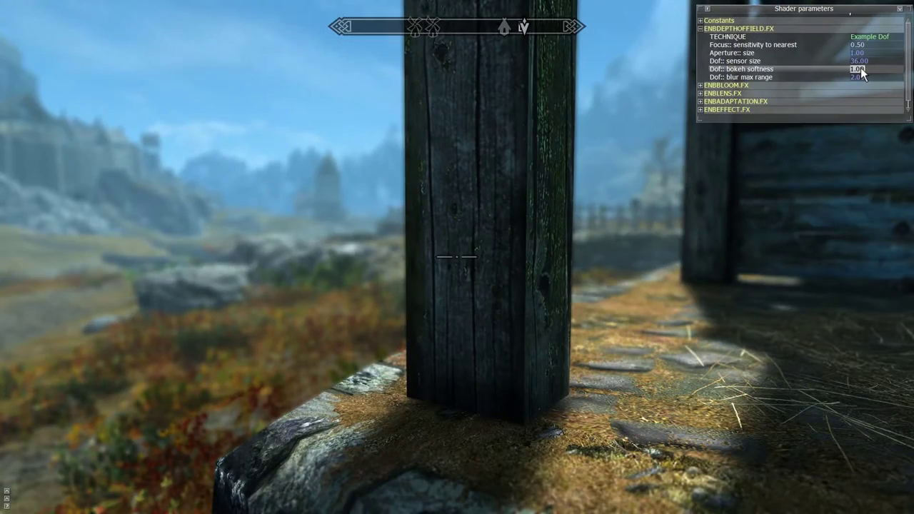
text(0.1)
key(Return)
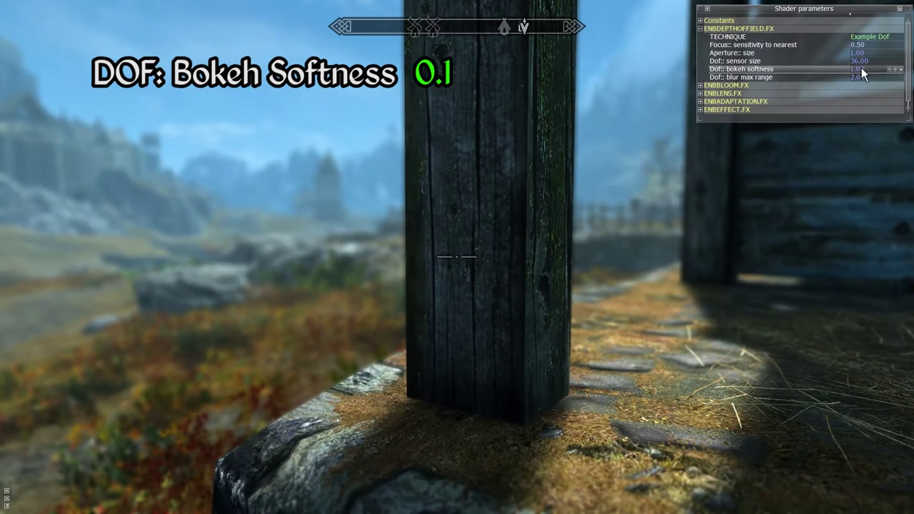
click(863, 69)
key(Return)
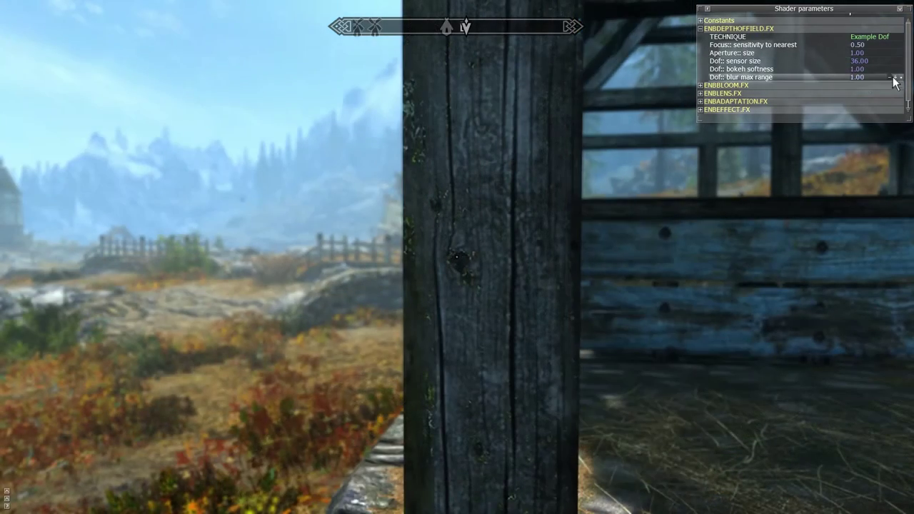
Step: Set Dof: blur max range back to 2.00 and hide the shader parameters panel
click(858, 77)
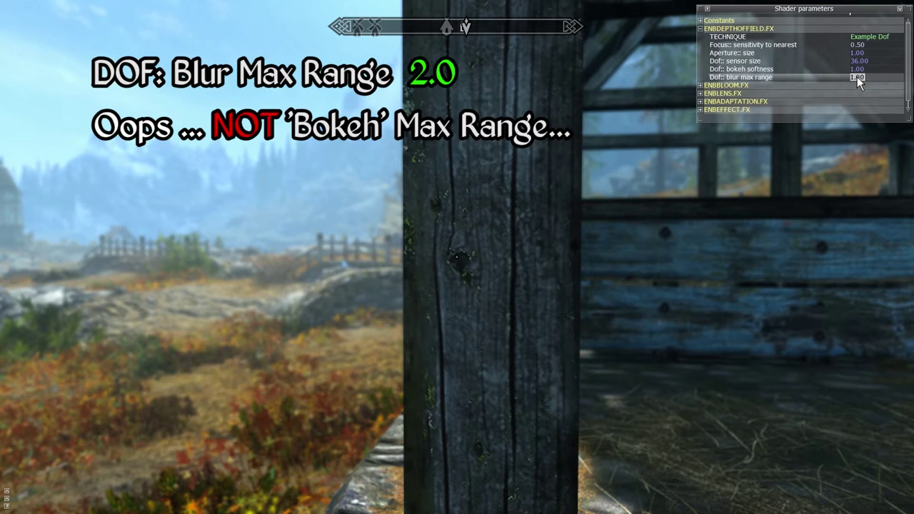
key(Return)
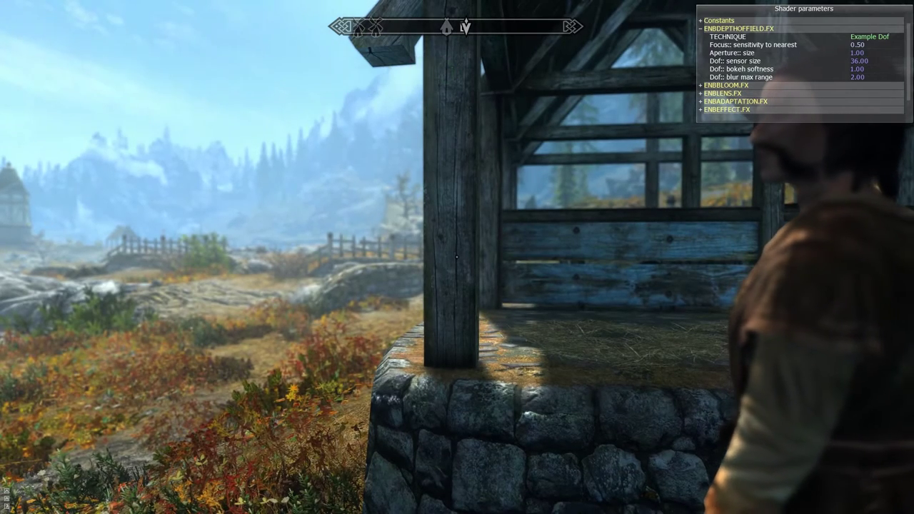
key(shift+Return)
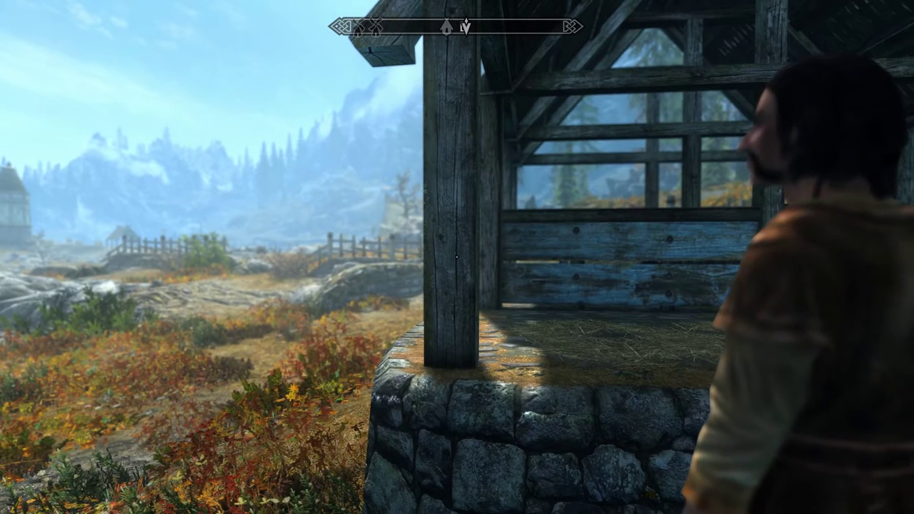
Step: Walk the camera forward toward the well's wooden post
key(w)
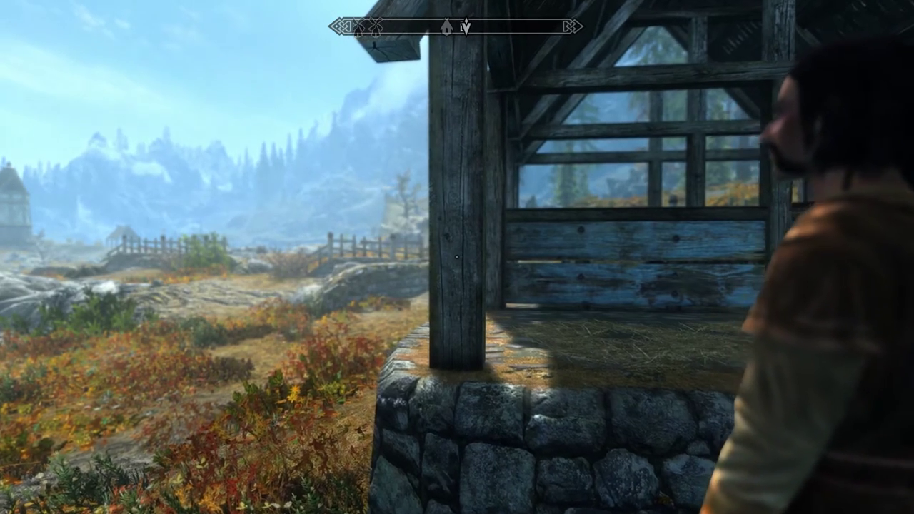
key(w)
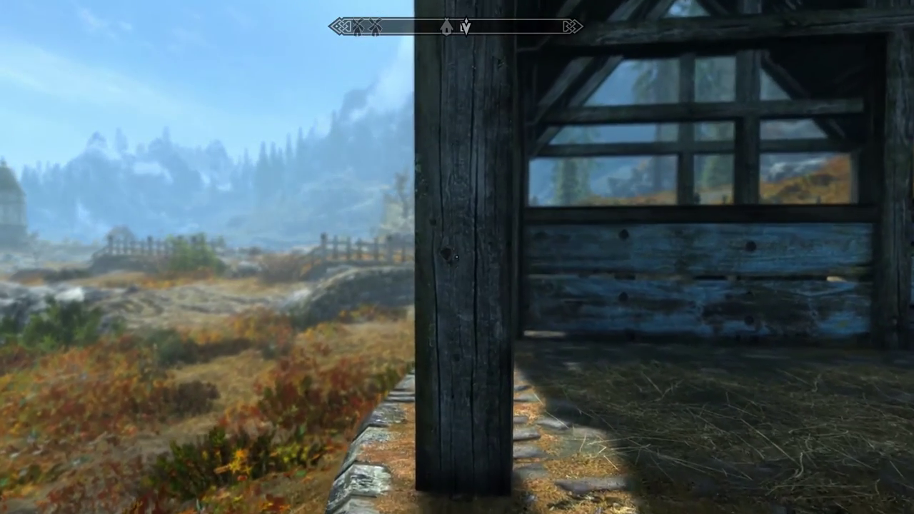
key(w)
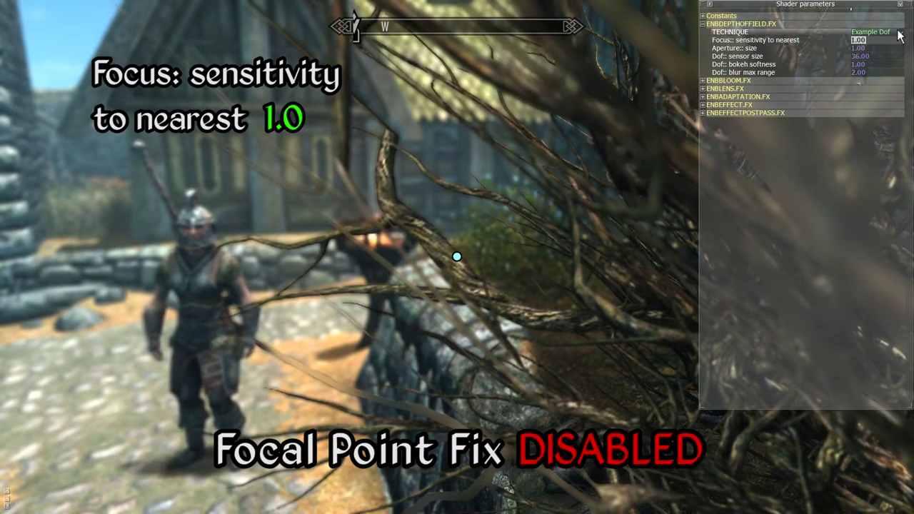
Step: Try Focus:: sensitivity to nearest at 0, restore it to 1.00, and hide the panel
key(Return)
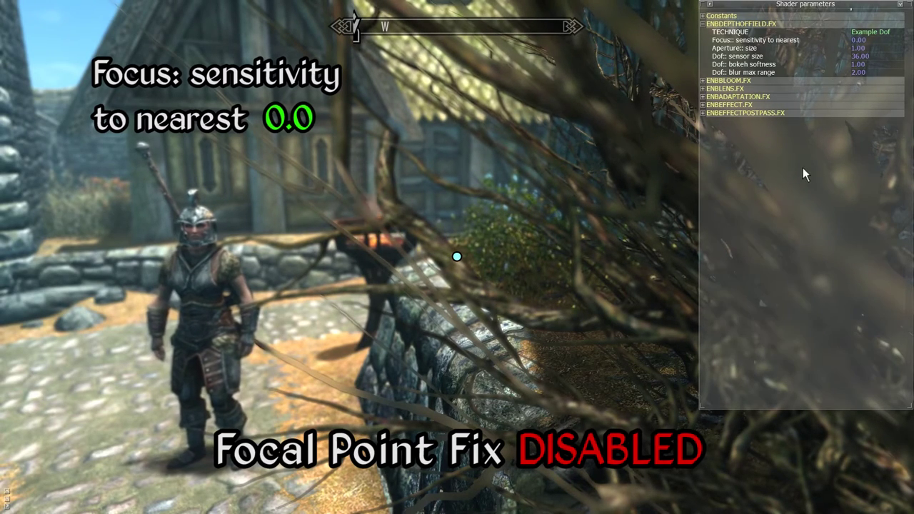
click(858, 40)
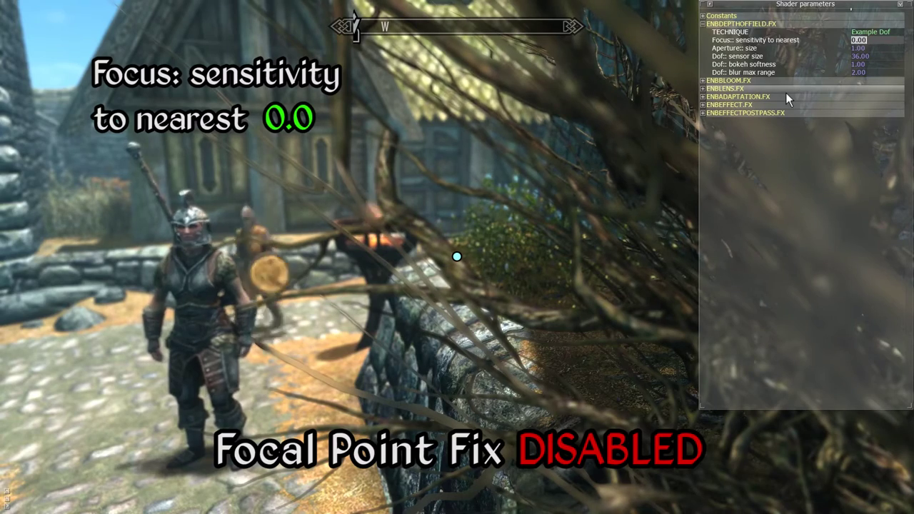
text(1)
key(Return)
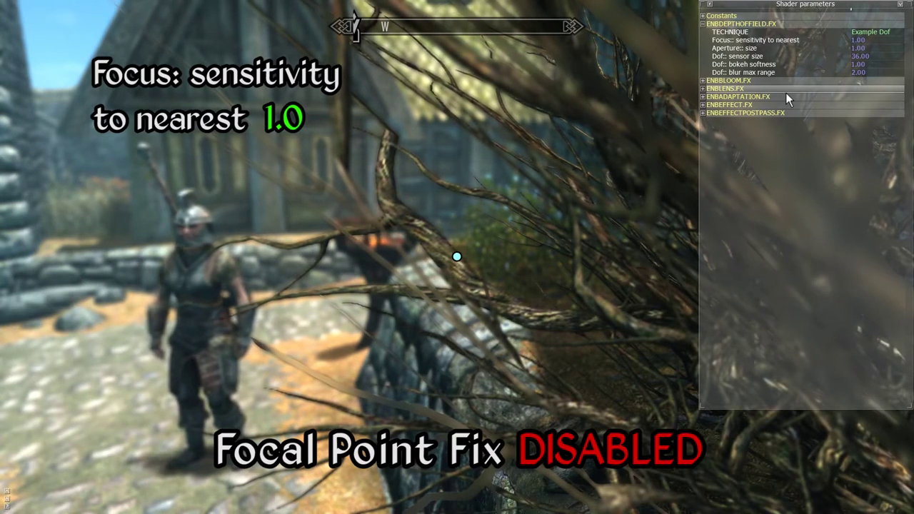
key(shift+Return)
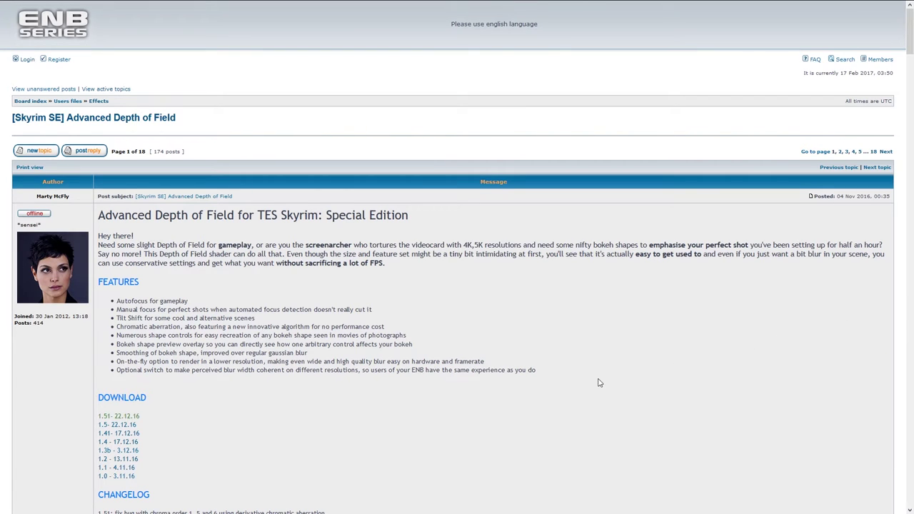
Step: Download McFly ADOF 1.51 SkyrimSE.zip from the forum's MediaFire link and confirm saving it
drag(549, 380, 118, 300)
click(314, 431)
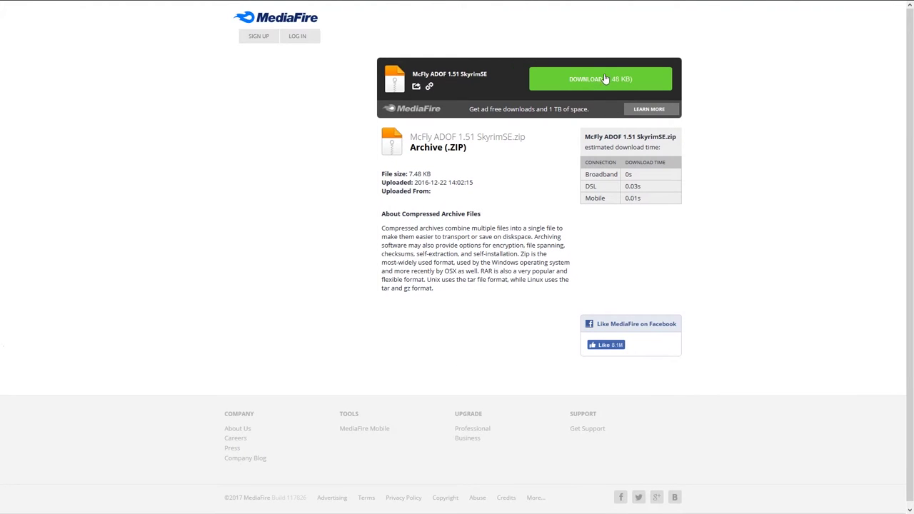
click(604, 79)
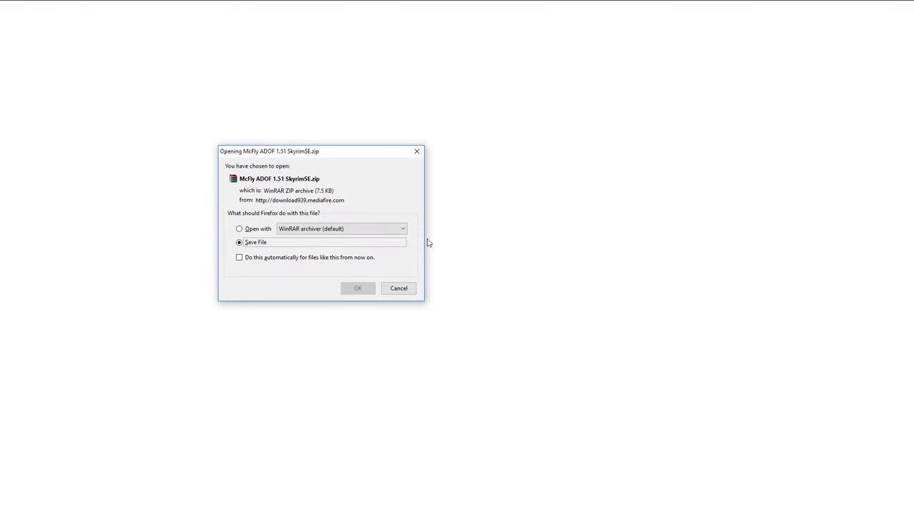
click(356, 288)
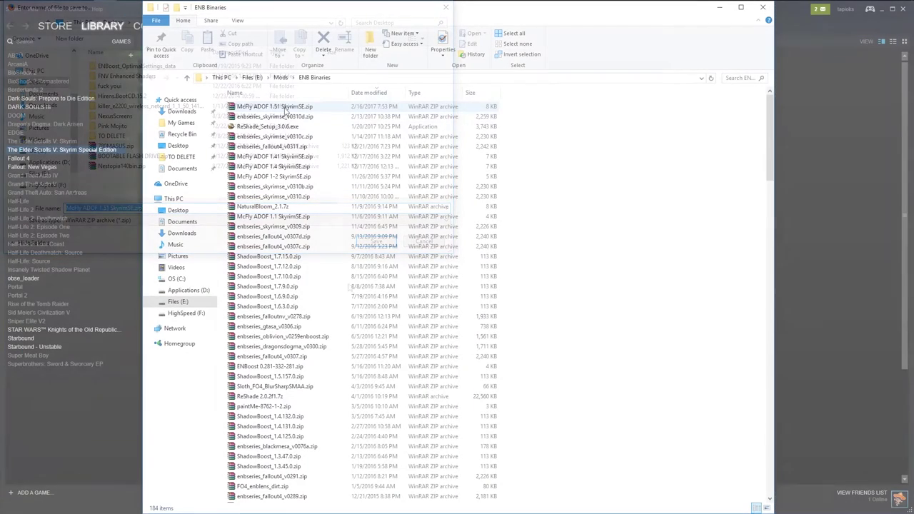
Step: Extract McFly ADOF 1.51 SkyrimSE.zip into its own folder, replacing all existing files
click(285, 108)
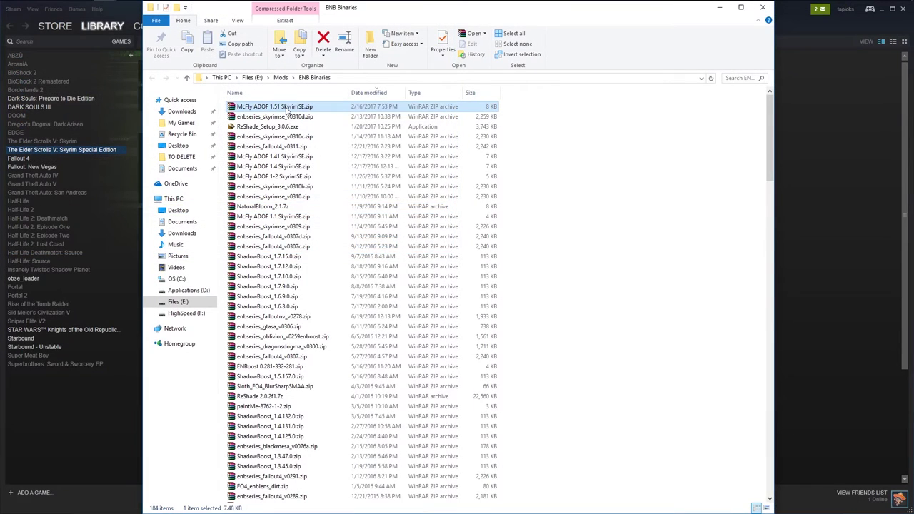
right_click(287, 109)
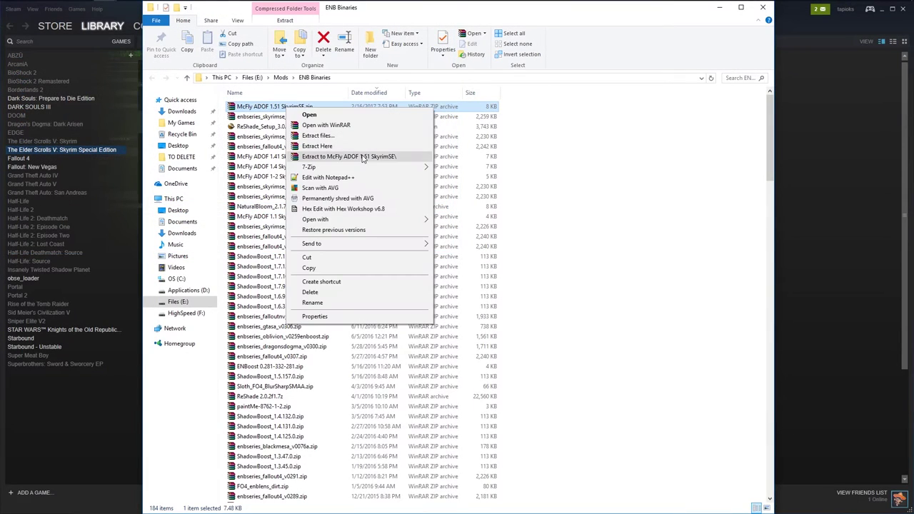
click(364, 156)
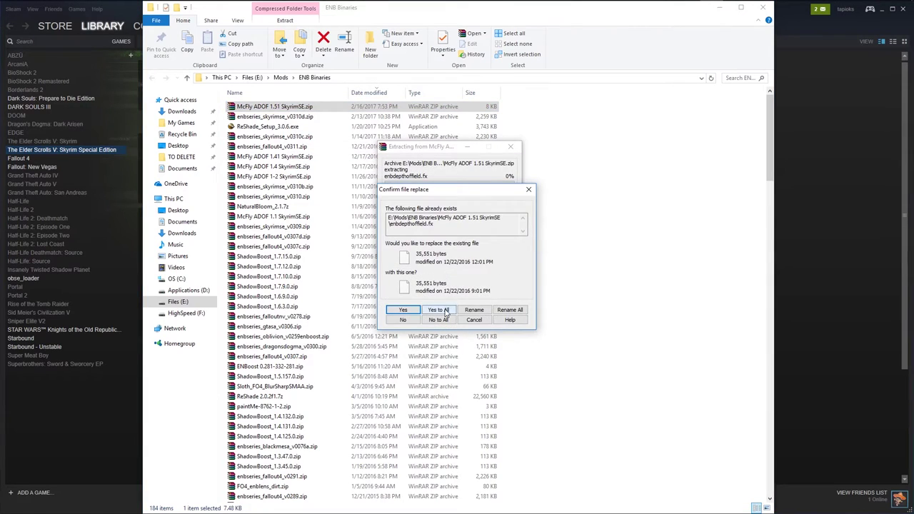
click(438, 309)
scroll(632, 307, down, 10)
scroll(631, 307, down, 15)
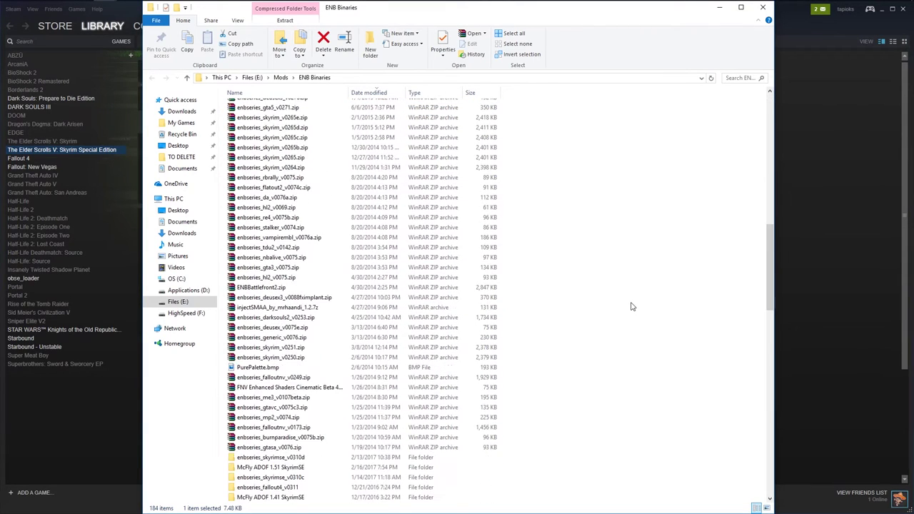
Step: Open the extracted McFly ADOF 1.51 SkyrimSE folder, select enbdepthoffield.fx, and return to Steam
double_click(275, 318)
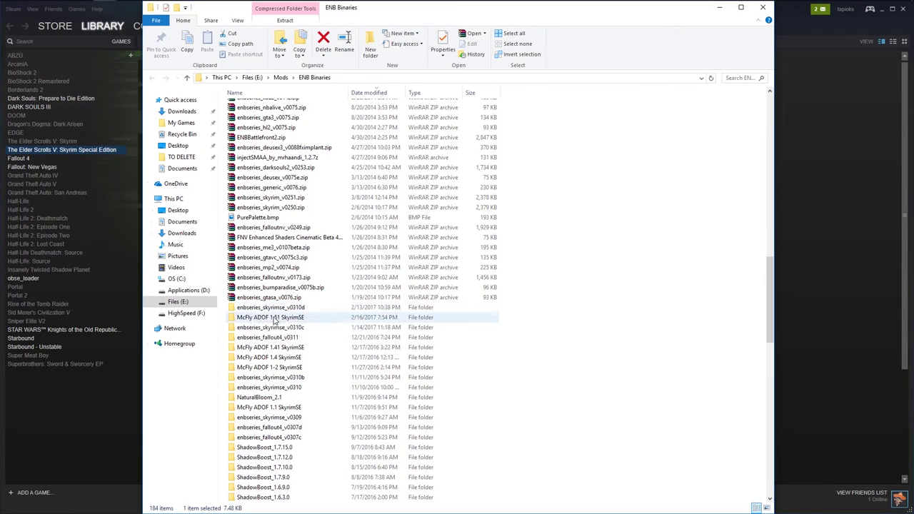
click(271, 108)
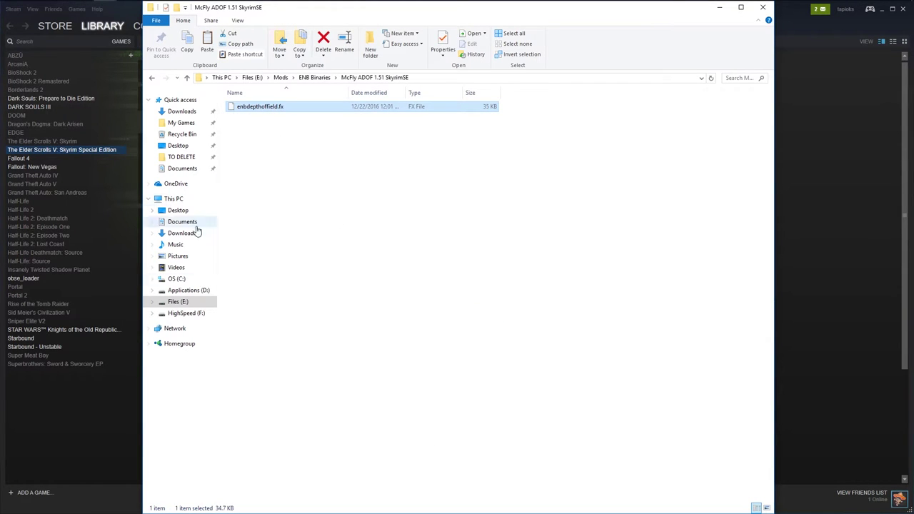
click(102, 406)
Step: Browse to Skyrim Special Edition's install folder via Steam properties and paste enbdepthoffield.fx, replacing the old file
right_click(91, 150)
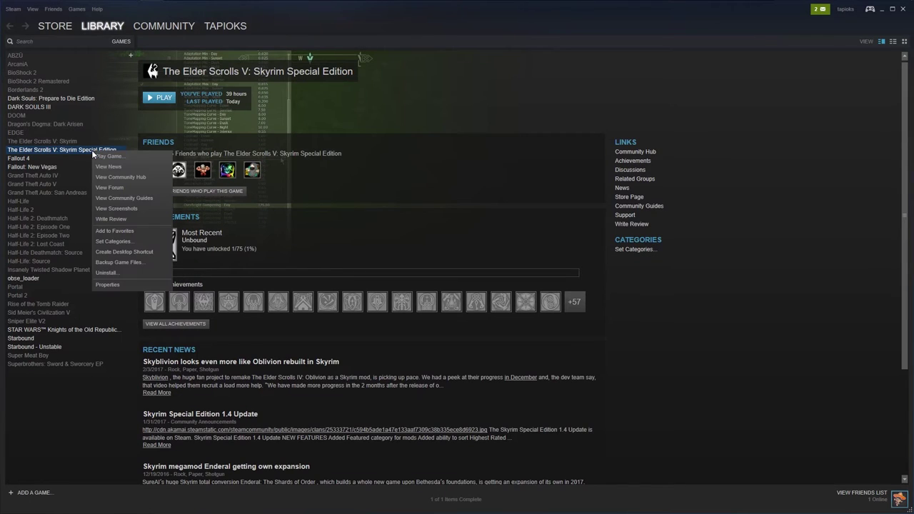
click(108, 285)
drag(789, 201, 481, 112)
click(427, 127)
click(389, 159)
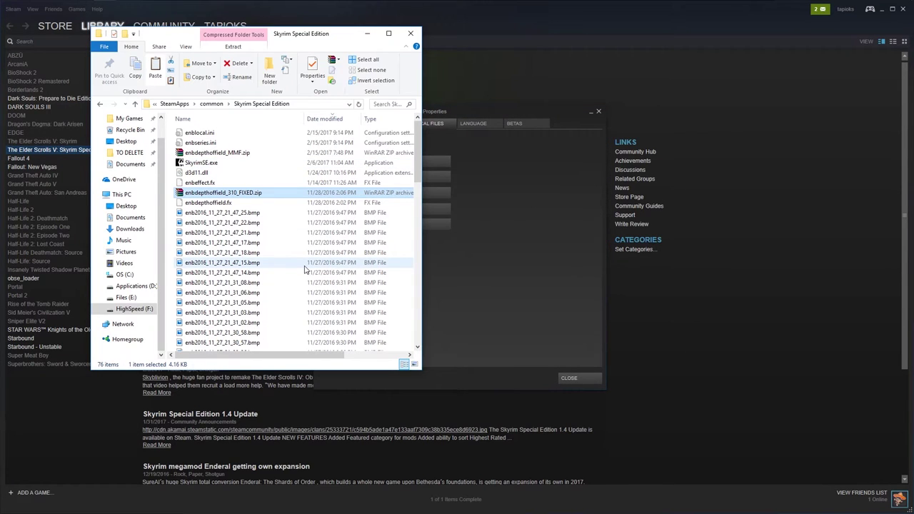
key(ctrl+v)
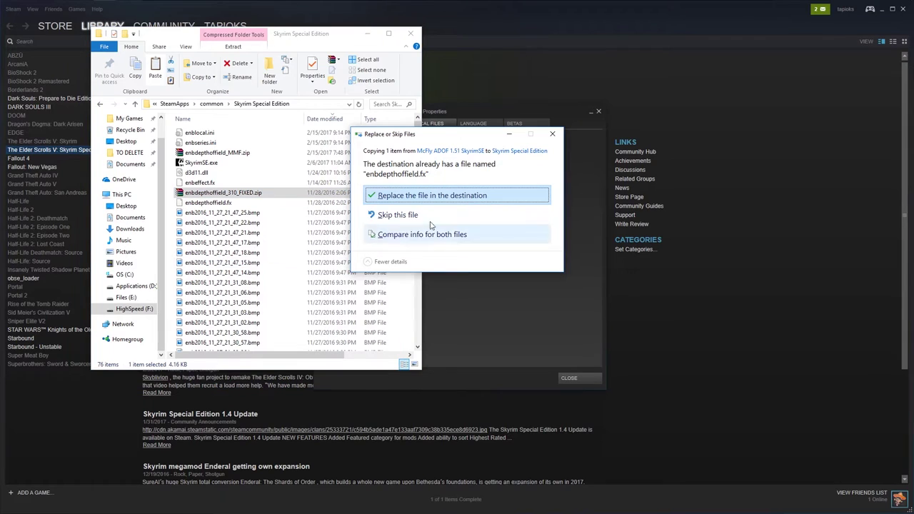
click(558, 135)
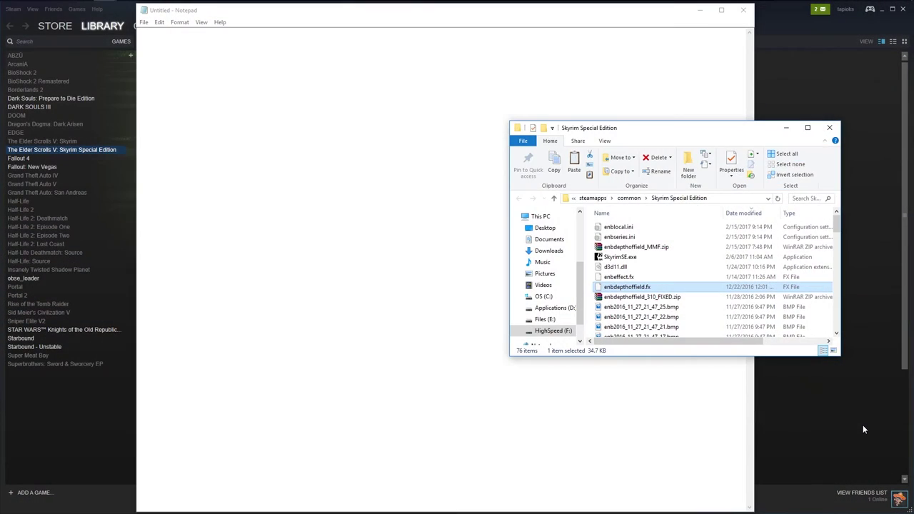
Step: Open enbdepthoffield.fx in Notepad and maximize the window
drag(617, 285, 402, 178)
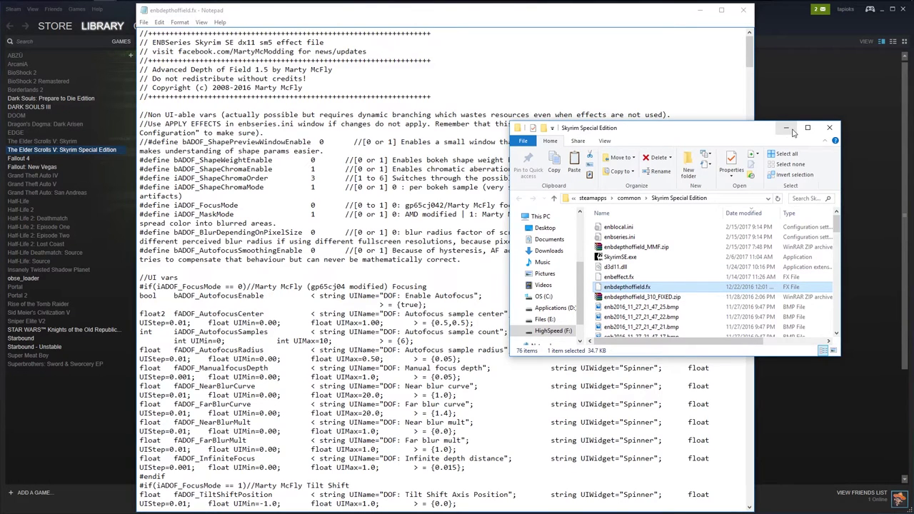
click(703, 80)
click(722, 10)
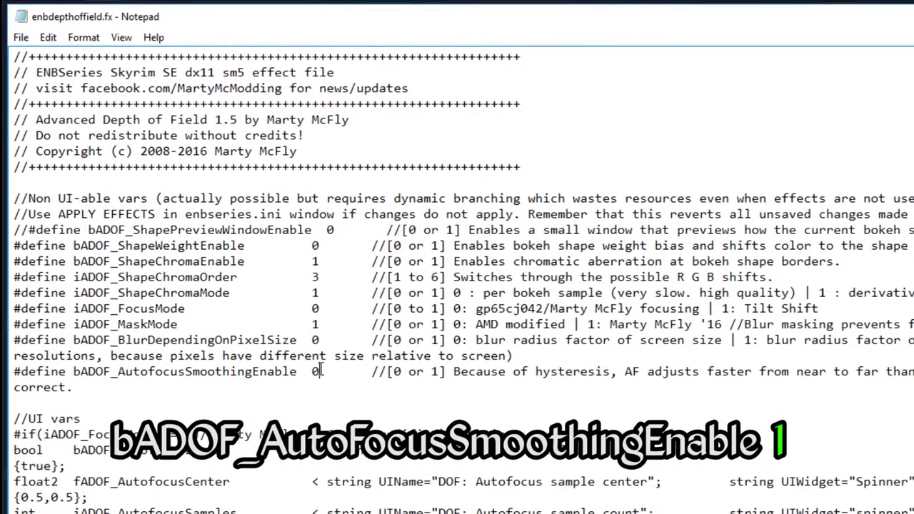
Step: Change bADOF_AutofocusSmoothingEnable from 0 to 1, save the file, and close Notepad
drag(322, 370, 311, 371)
text(1)
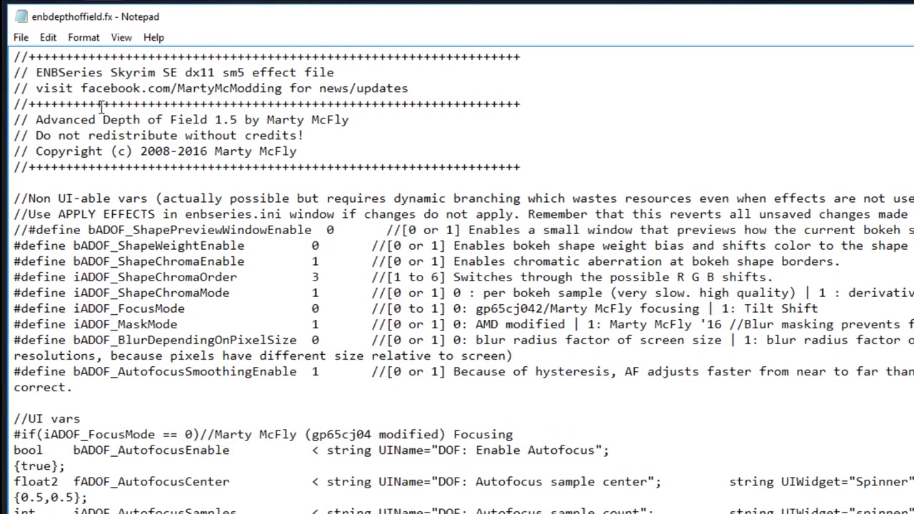
click(20, 38)
click(47, 93)
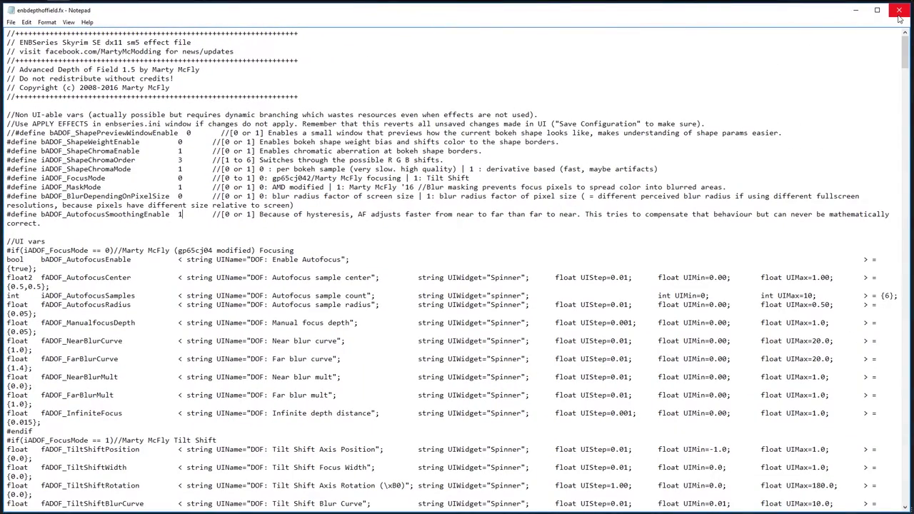
click(899, 13)
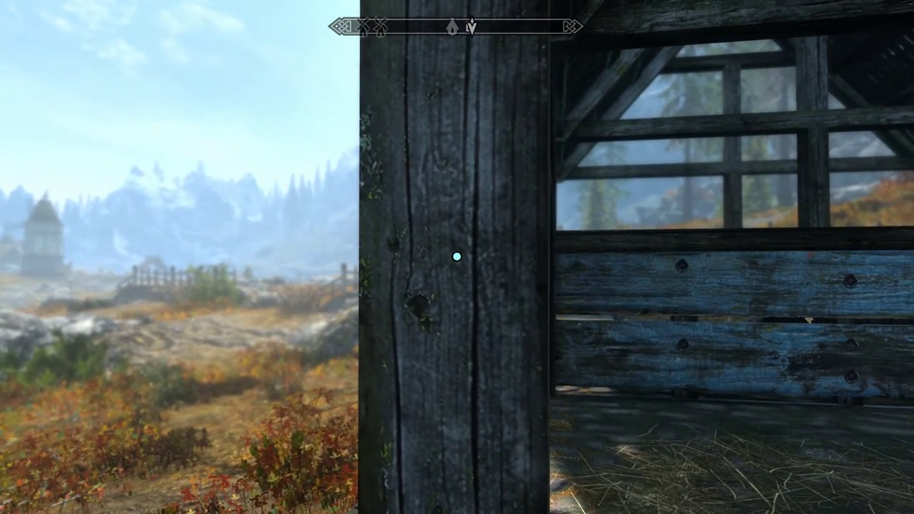
Step: In the ENB GUI, set the ENBDEPTHOFFIELD.FX technique to Marty McFly's ADOF and uncheck DOF: Enable Autofocus
key(shift+Return)
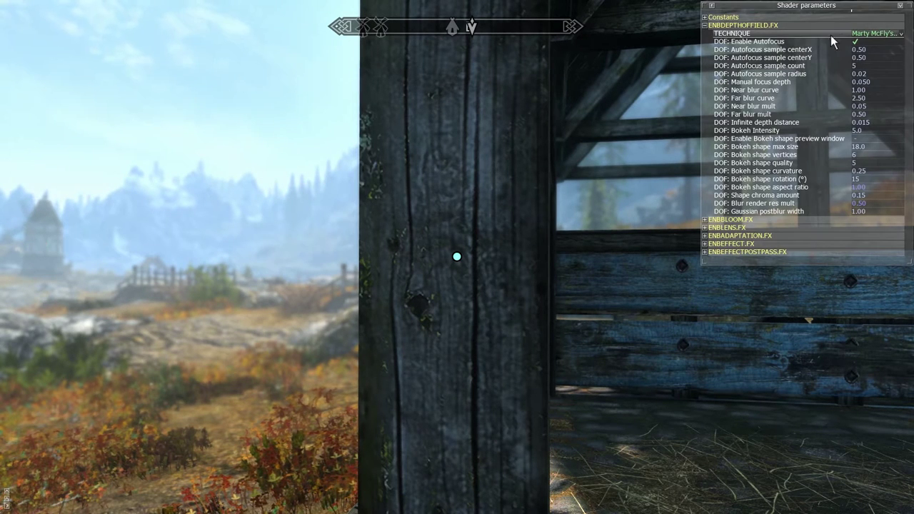
click(875, 33)
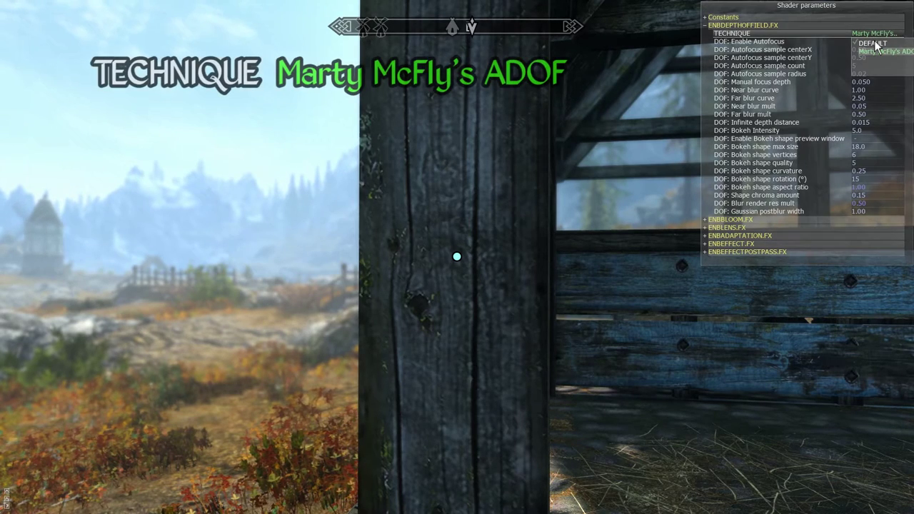
click(875, 42)
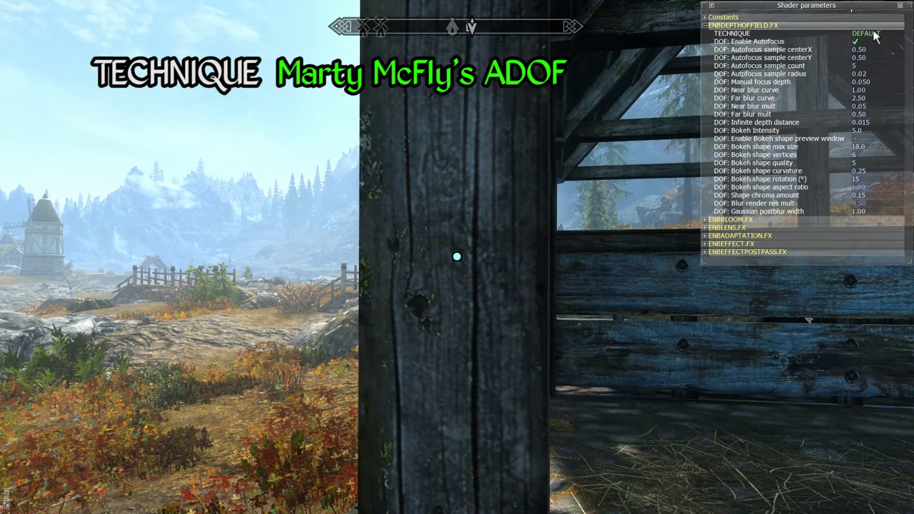
click(873, 32)
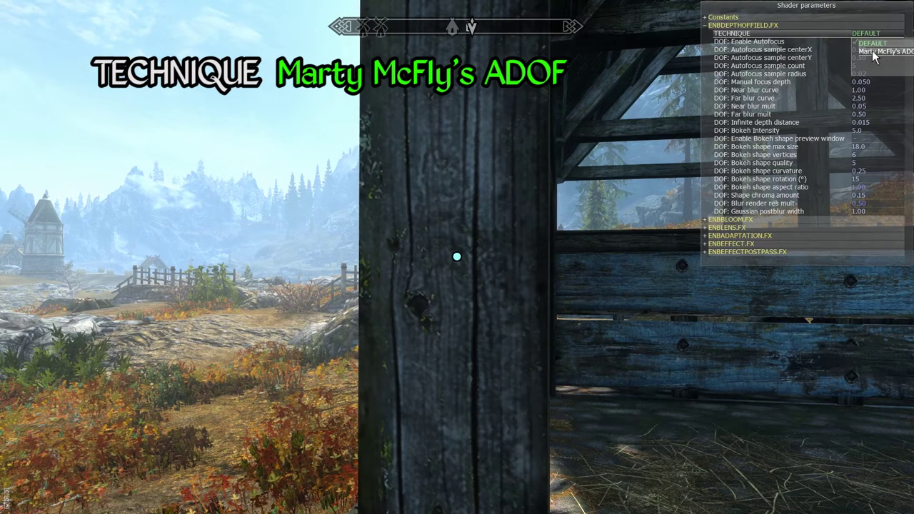
click(872, 50)
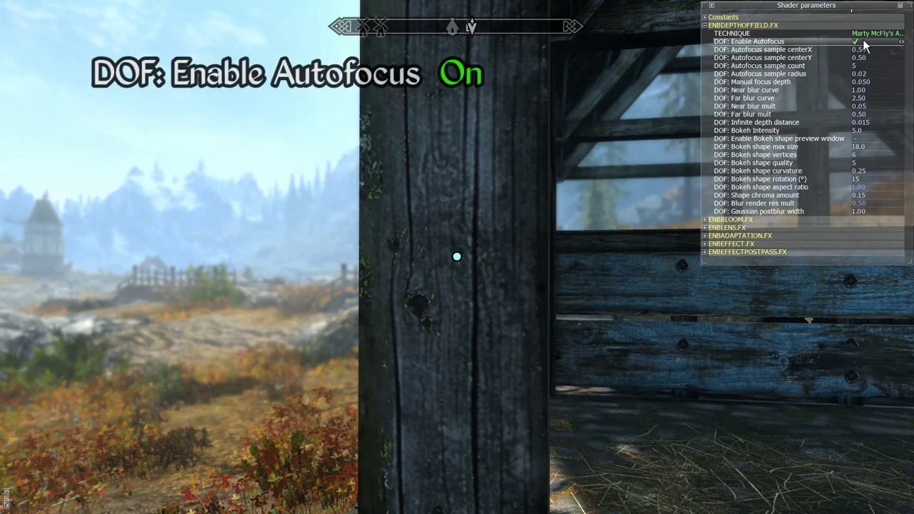
click(856, 43)
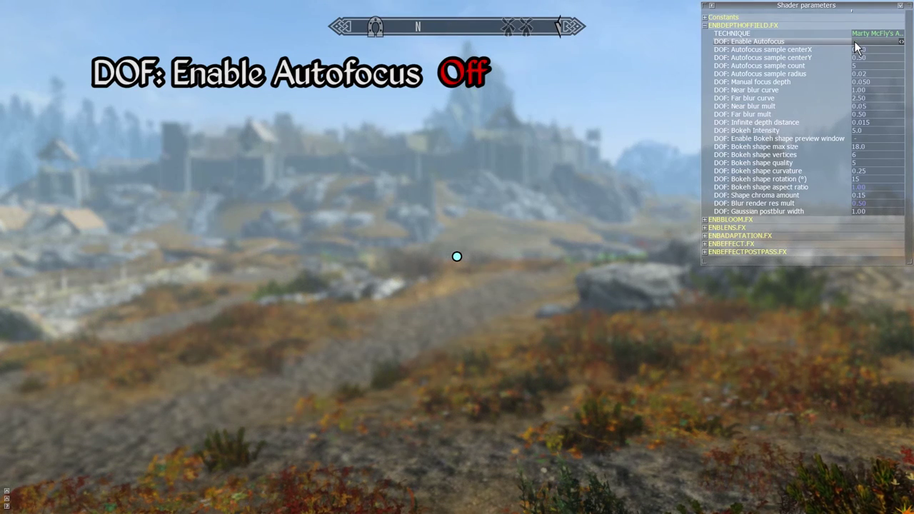
Step: Try manual focus depths of 0.200 and then 0.150
click(862, 82)
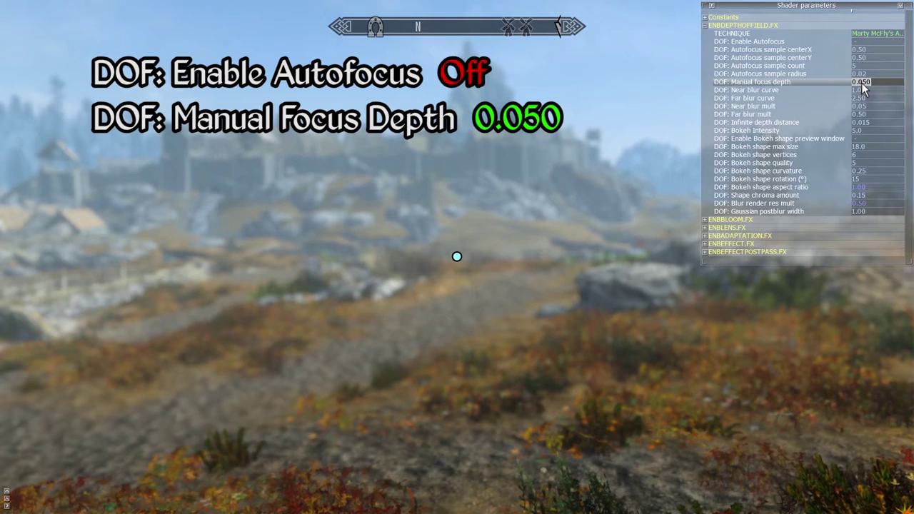
text(0.2)
key(Return)
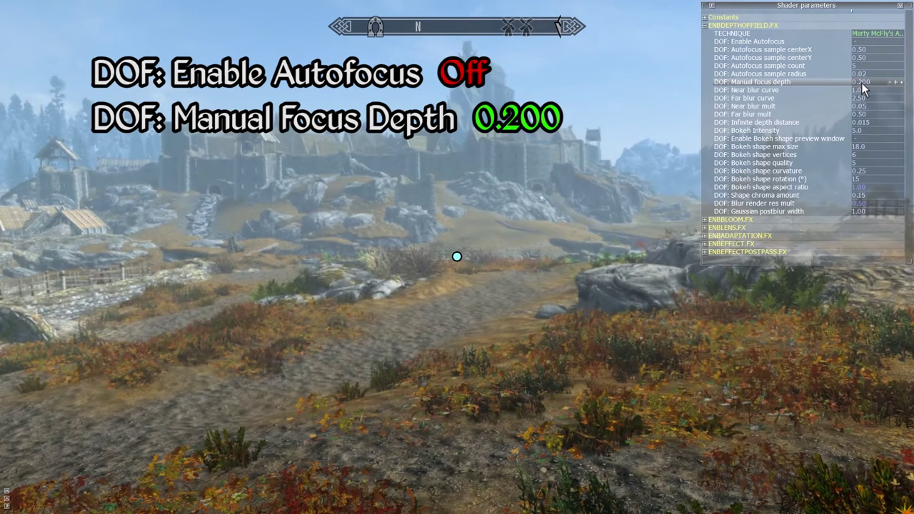
click(862, 83)
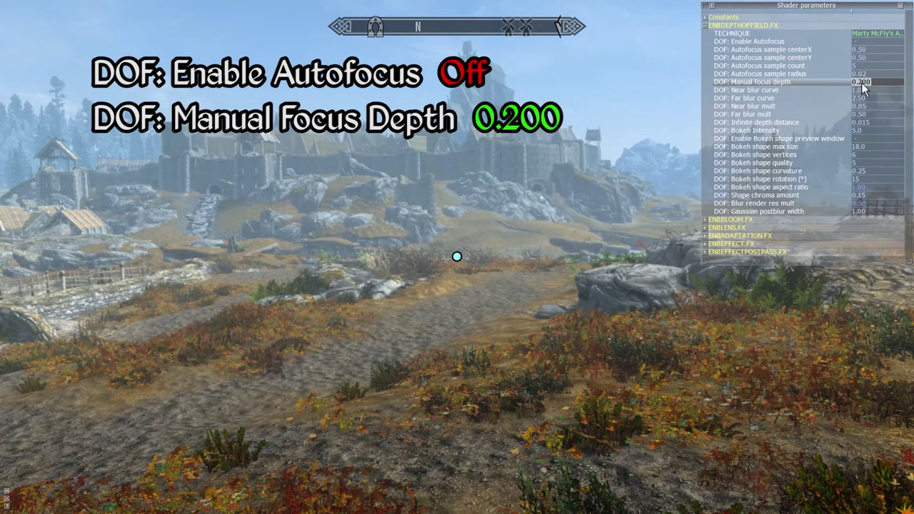
text(0.15)
key(Return)
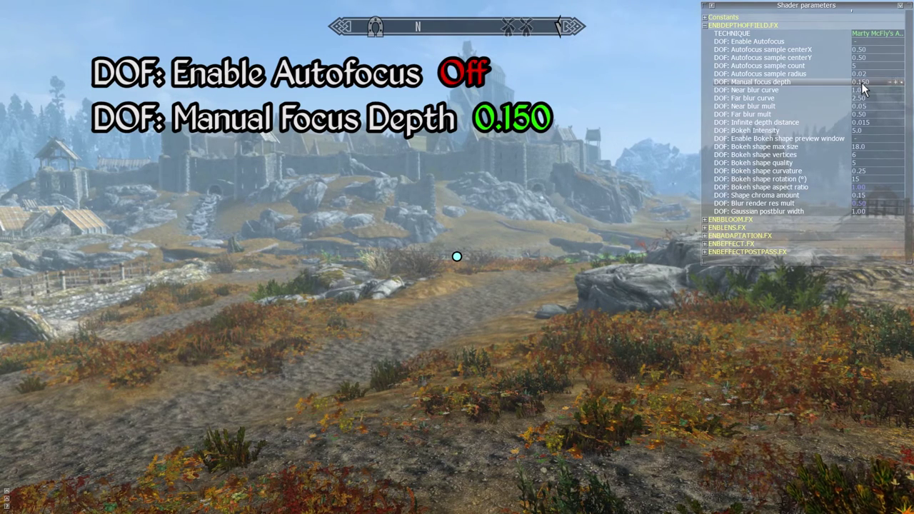
Step: Try manual focus depths of 0.100 and 0.050, then re-enable autofocus
click(862, 85)
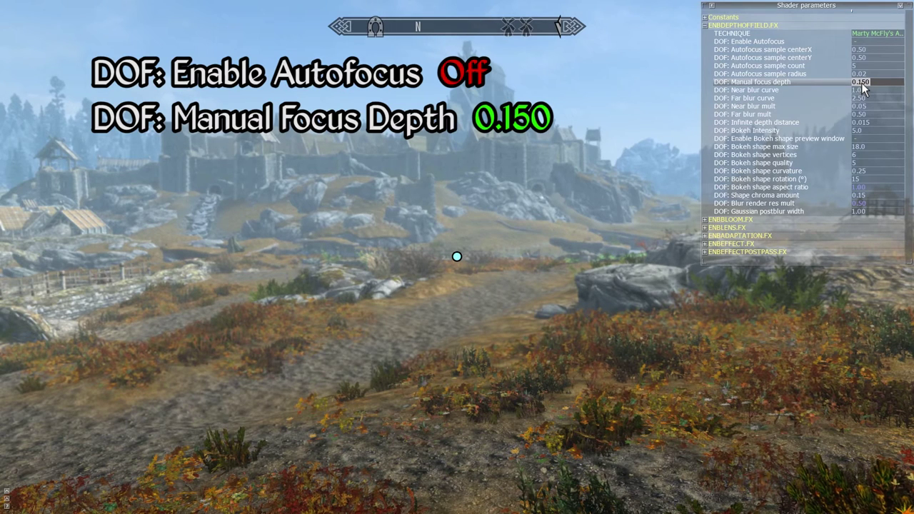
text(0.1)
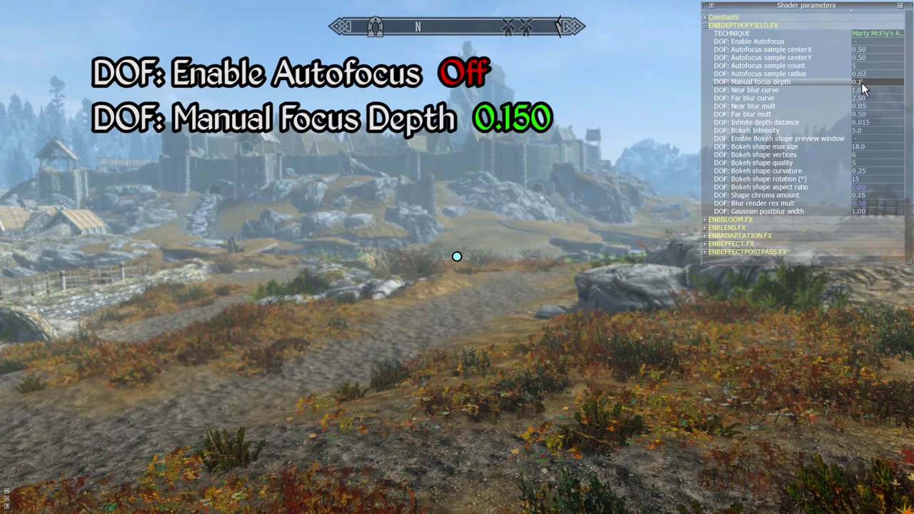
key(Return)
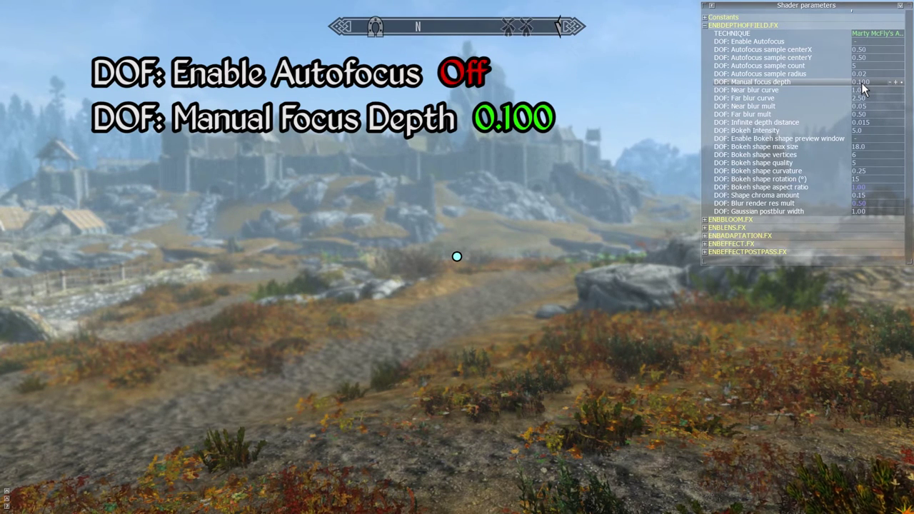
click(862, 83)
text(0.05)
key(Return)
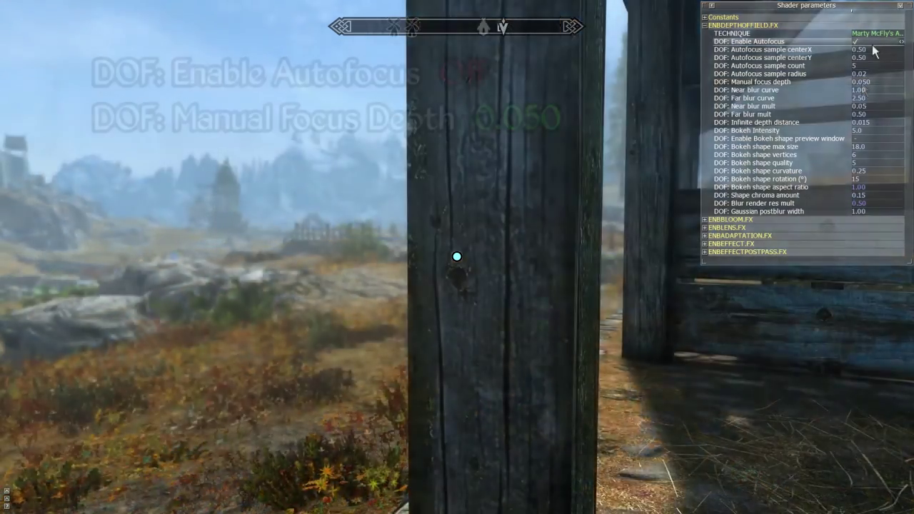
click(872, 45)
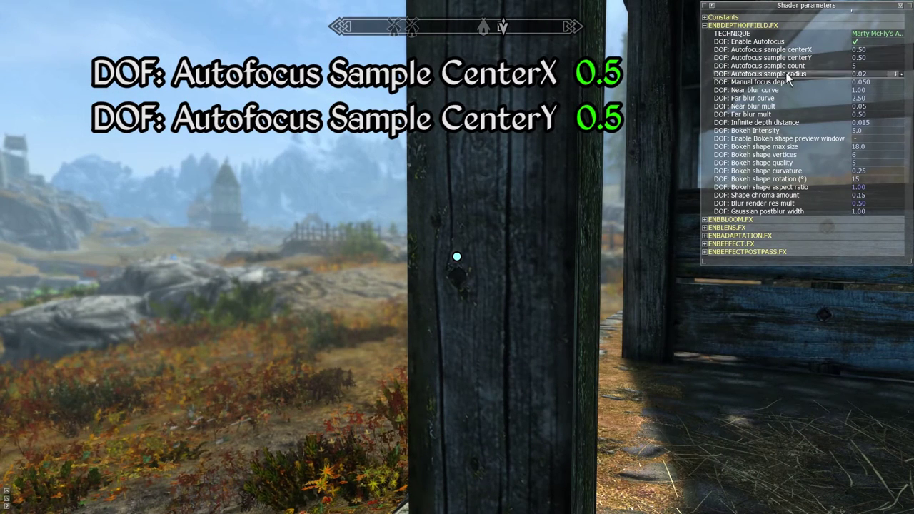
Step: Center the wooden post in view and try autofocus sample count 10, returning it to 5
key(a)
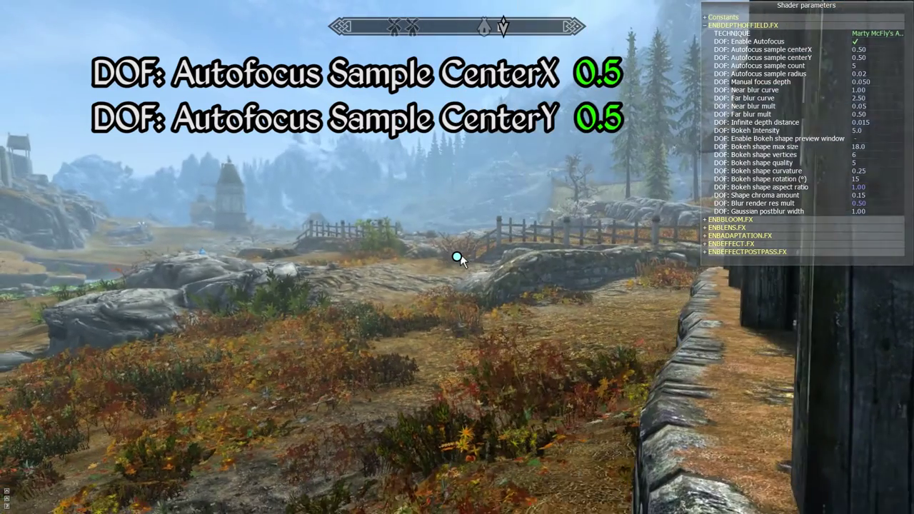
key(d)
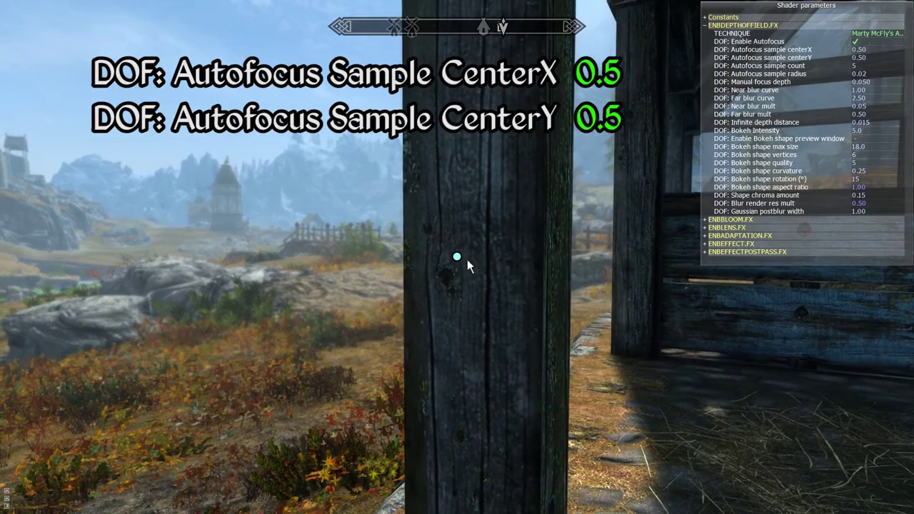
key(a)
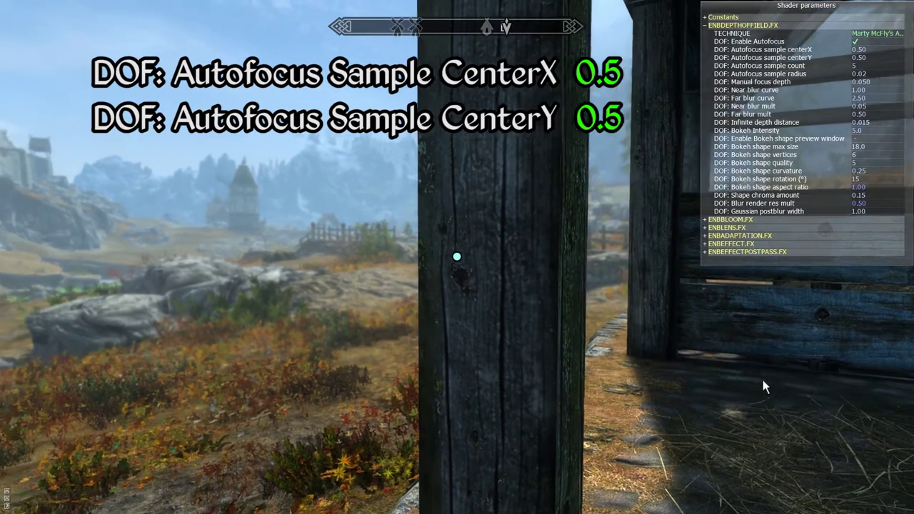
key(w)
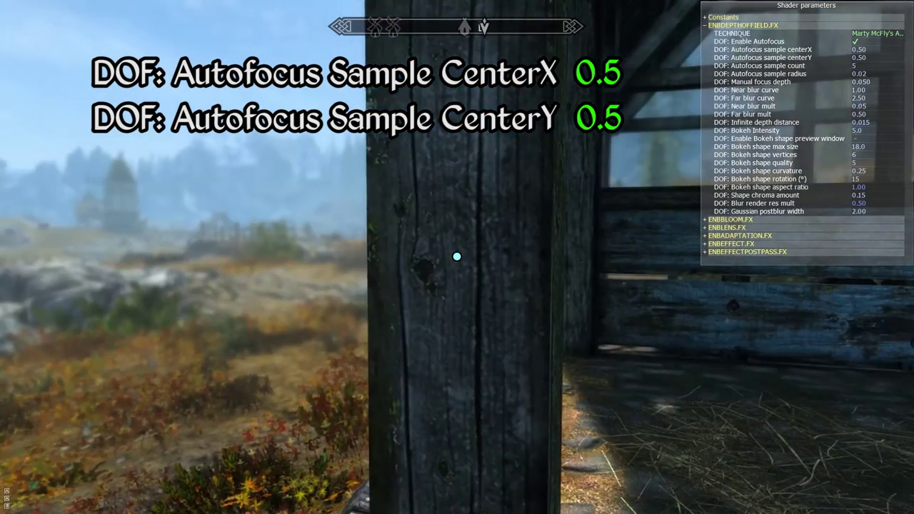
key(a)
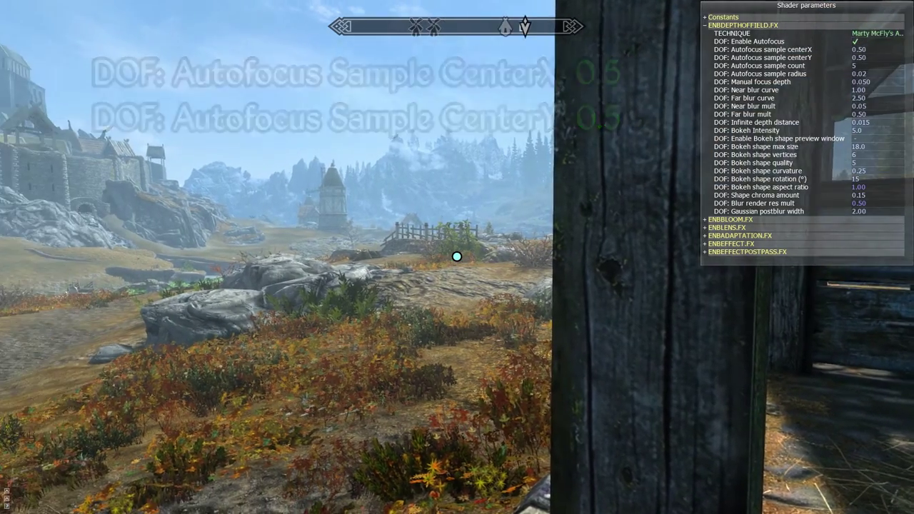
key(d)
click(856, 65)
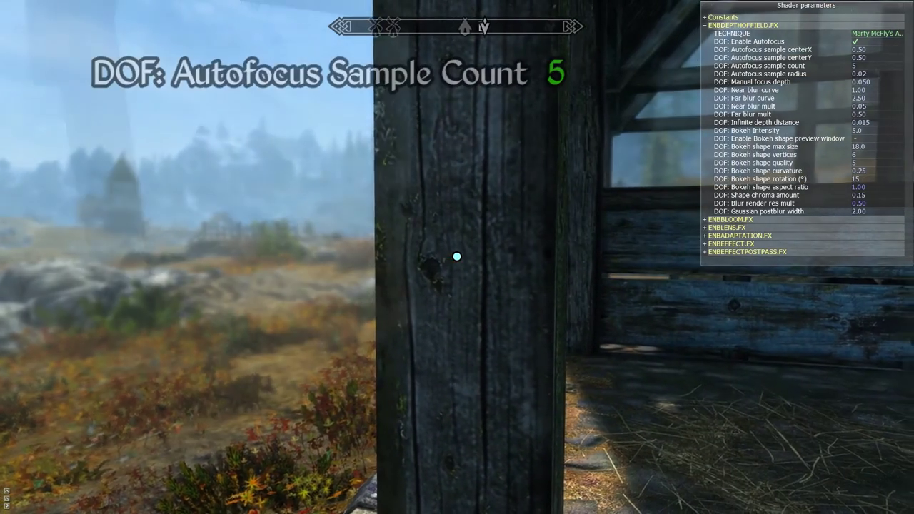
key(a)
click(857, 67)
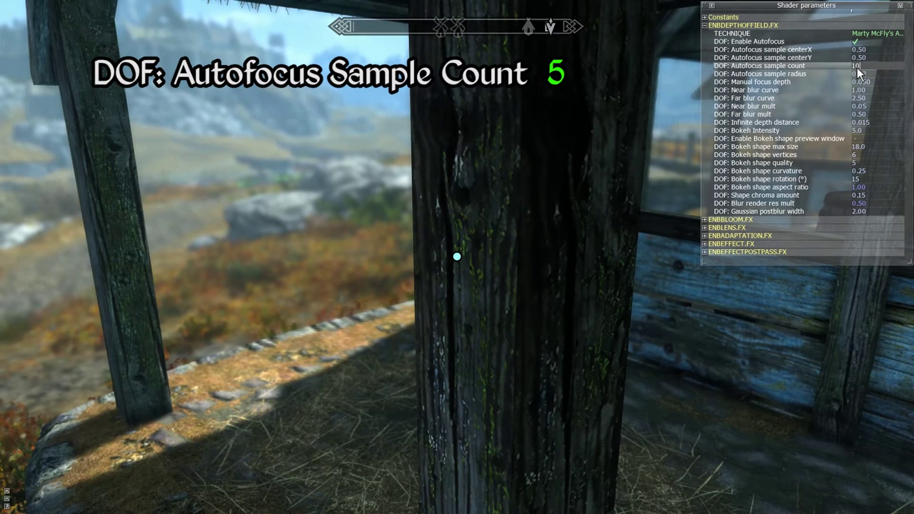
key(Return)
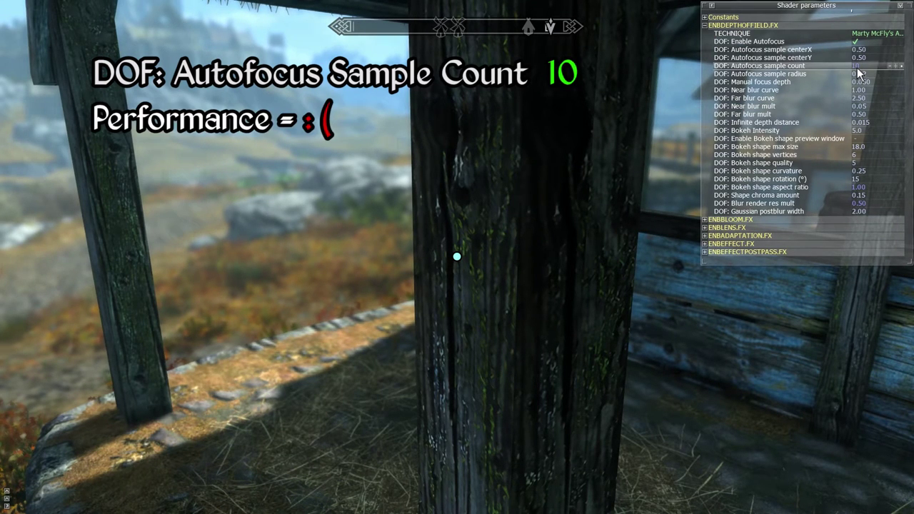
click(858, 68)
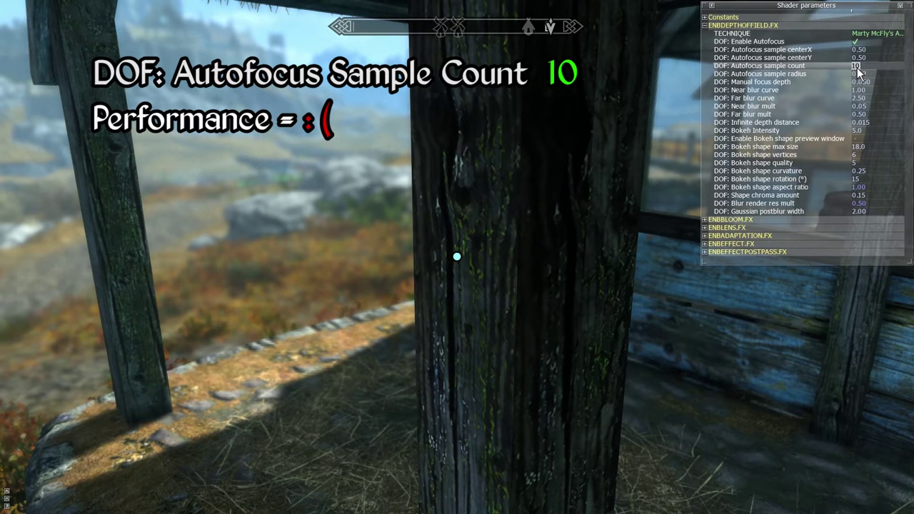
key(Return)
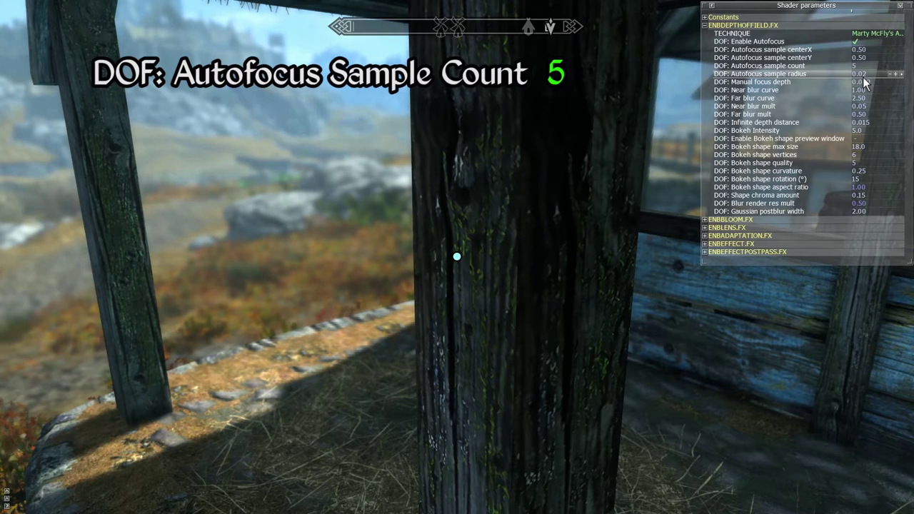
Step: Set the autofocus sample radius to 0.05
click(862, 75)
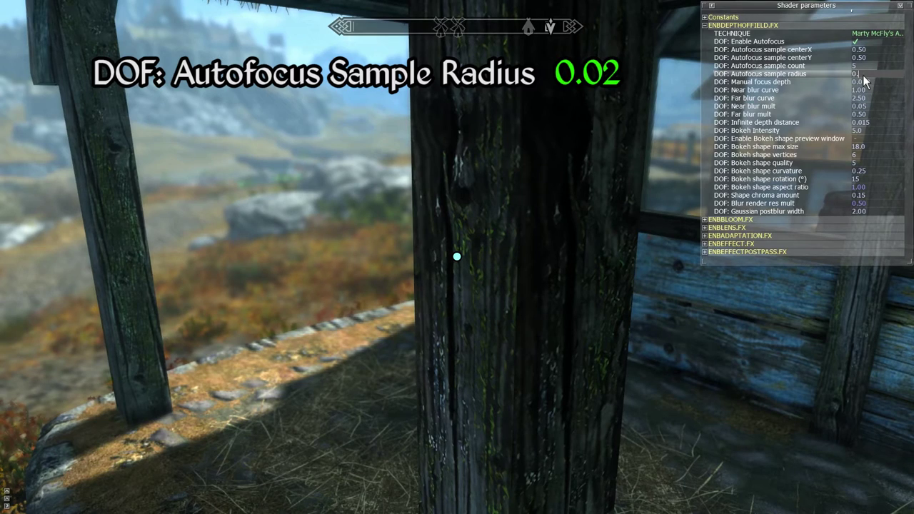
text(0.05)
key(Return)
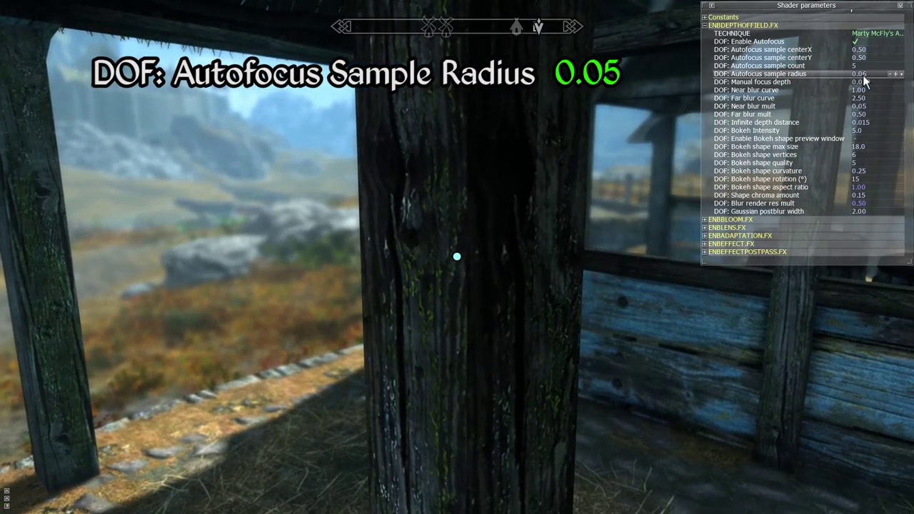
Step: Lower the autofocus sample radius to 0.02, then to 0.01
click(863, 78)
key(Return)
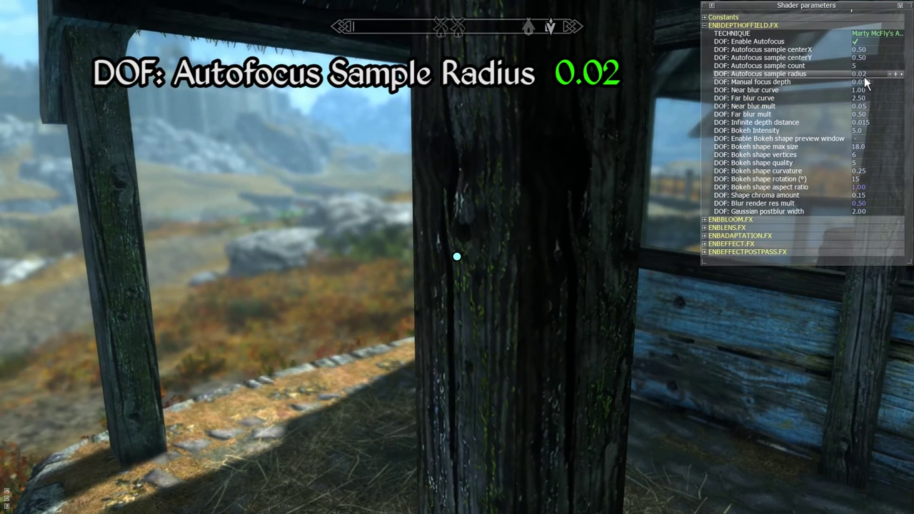
click(865, 77)
key(Return)
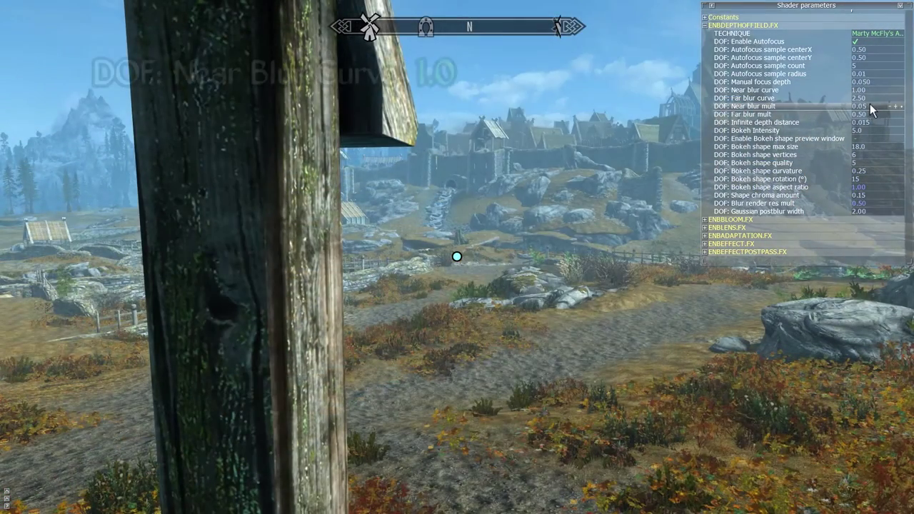
Step: Raise the near blur multiplier from 0.05 to 0.50
click(869, 105)
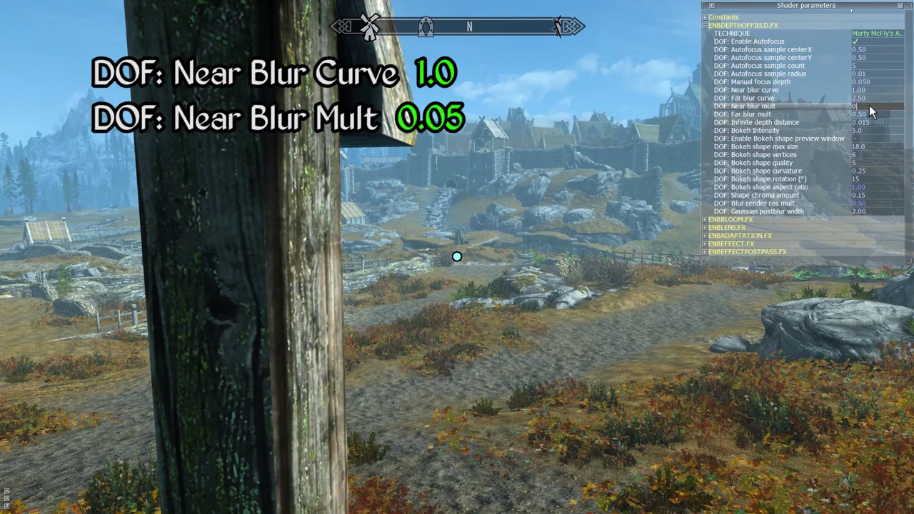
text(50)
key(Return)
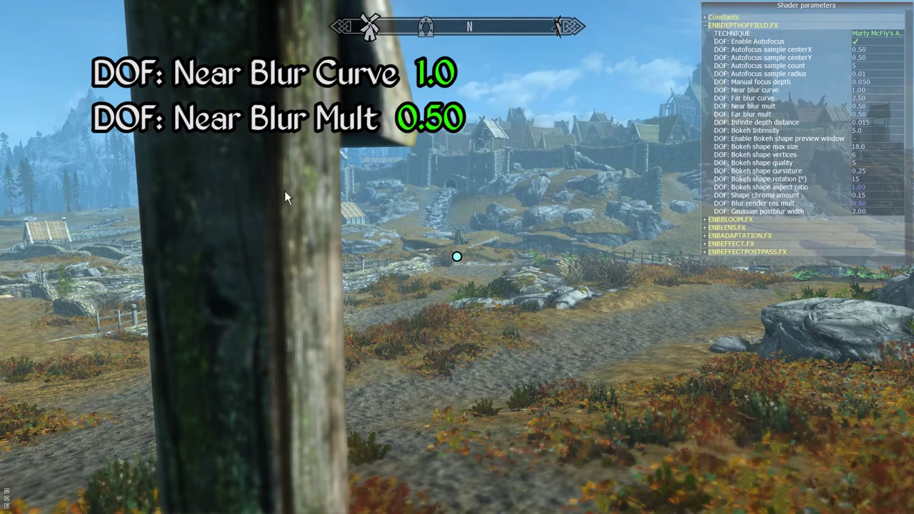
Step: Try a near blur curve of 2.00, then set it back to 1.00
click(860, 91)
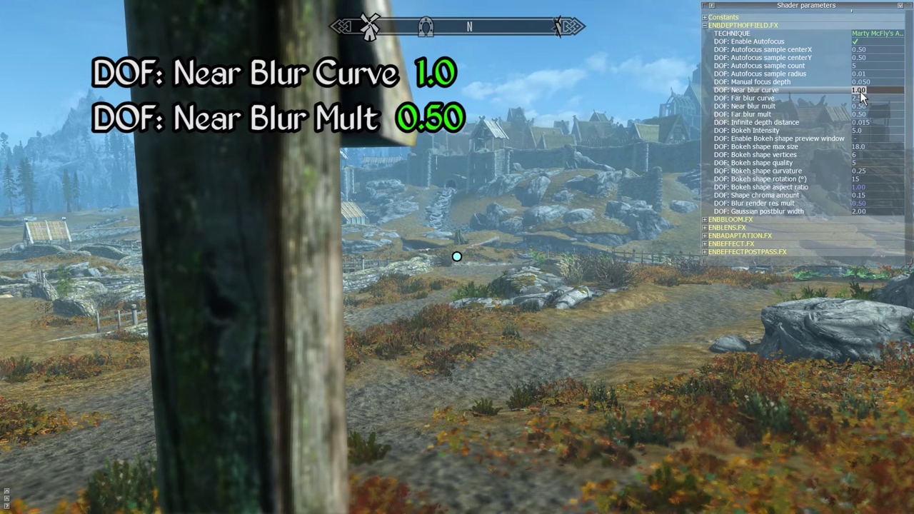
text(2)
key(Return)
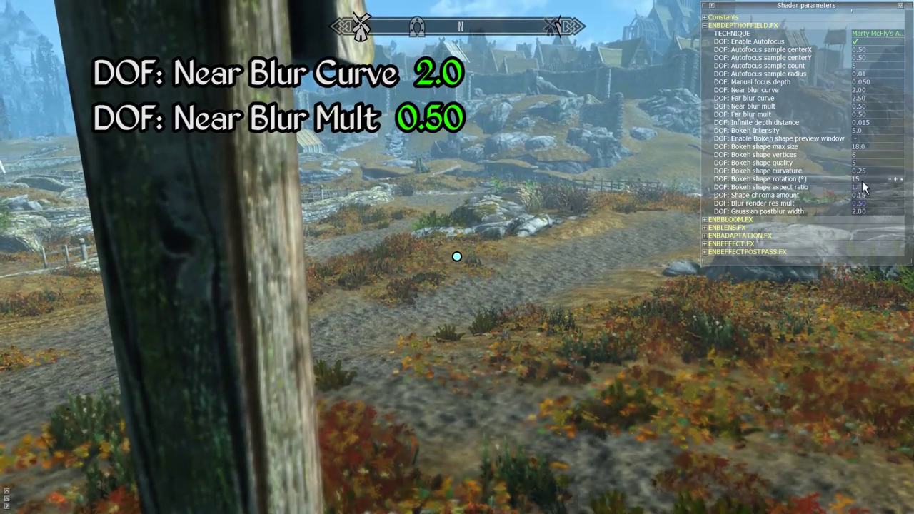
click(862, 90)
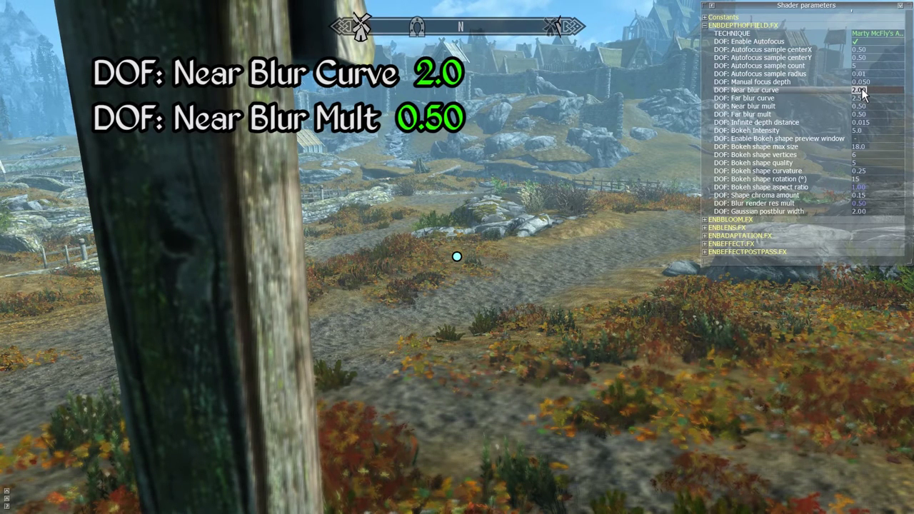
key(Return)
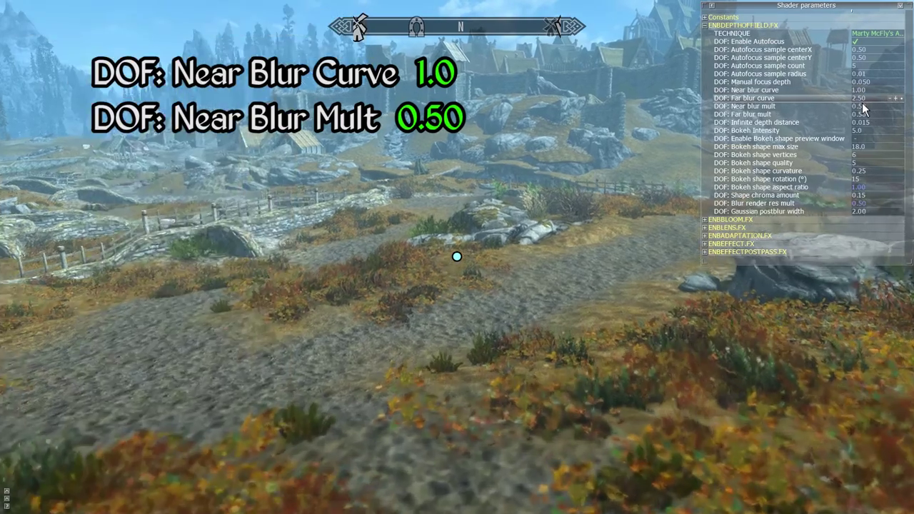
Step: Walk toward the town and compare near blur curves 2.00 and 5.00 before resetting to 1.00
key(shift+Return)
key(w)
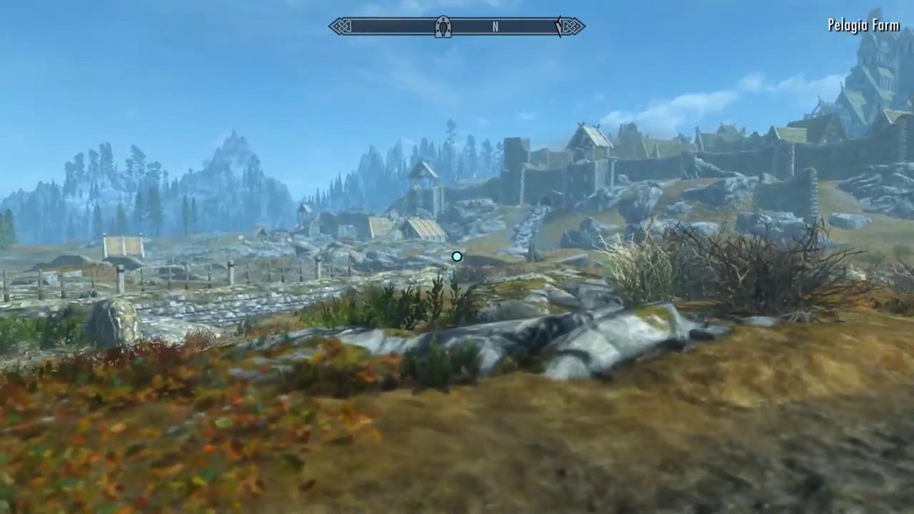
mouse_move(457, 257)
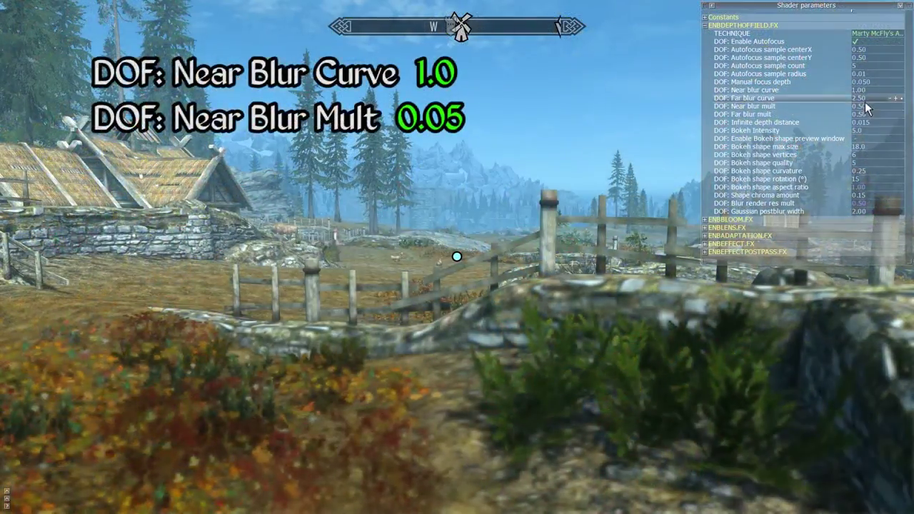
click(865, 95)
text(2)
key(Return)
click(866, 93)
text(5)
key(Return)
click(866, 93)
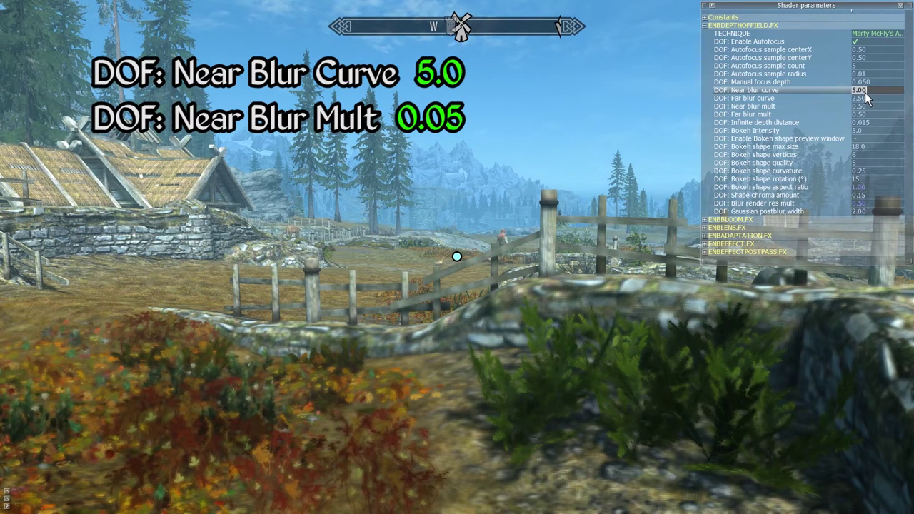
text(1)
key(Return)
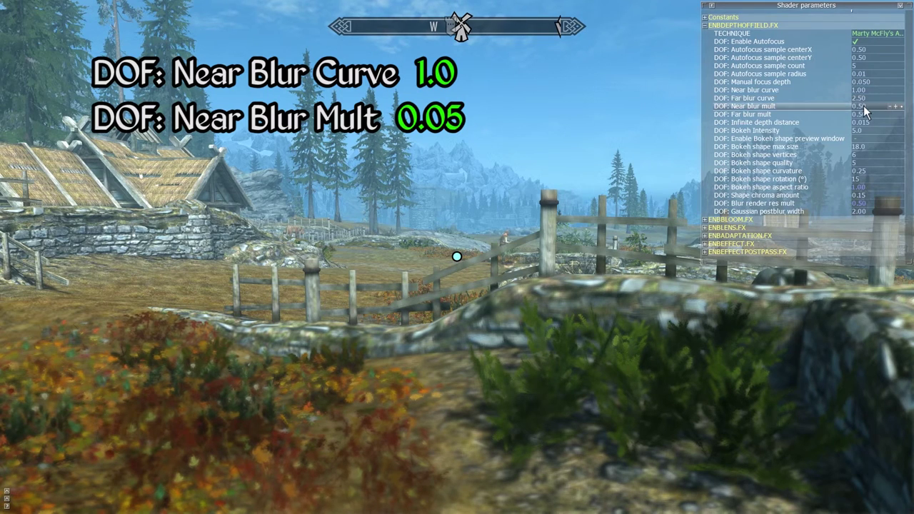
Step: Test near blur curves of 0.05 and 10, then reset it to 1.00
click(858, 93)
text(0.05)
key(Return)
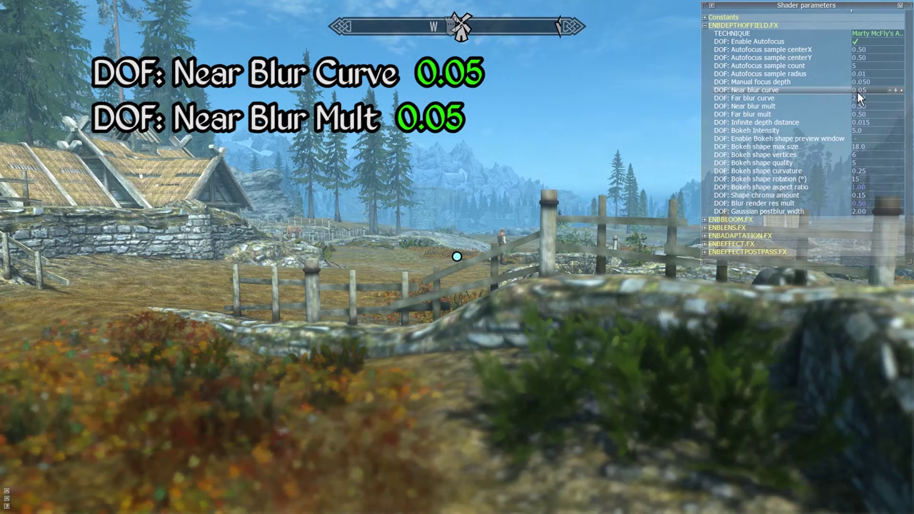
click(857, 91)
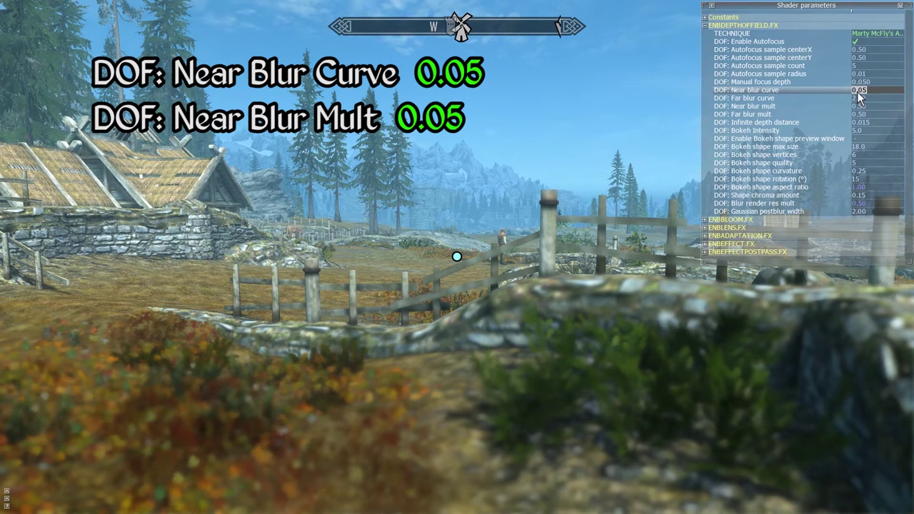
key(Return)
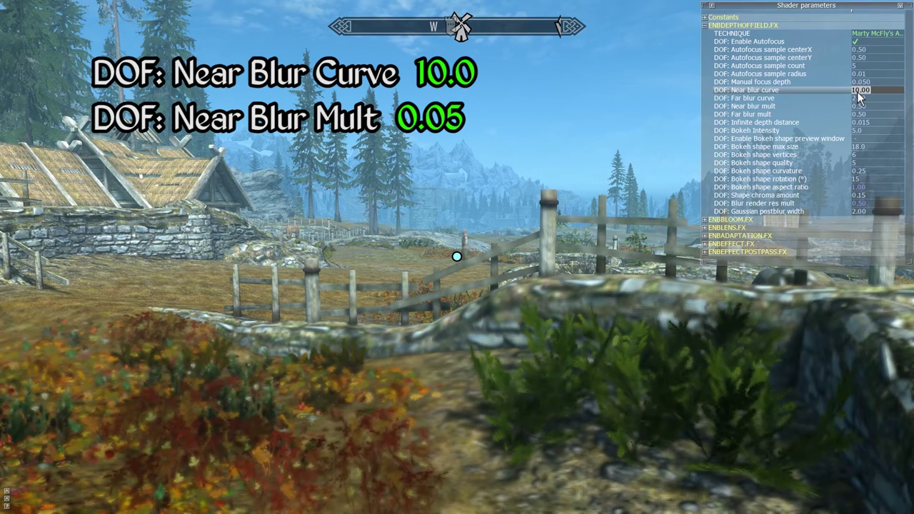
text(1)
key(Return)
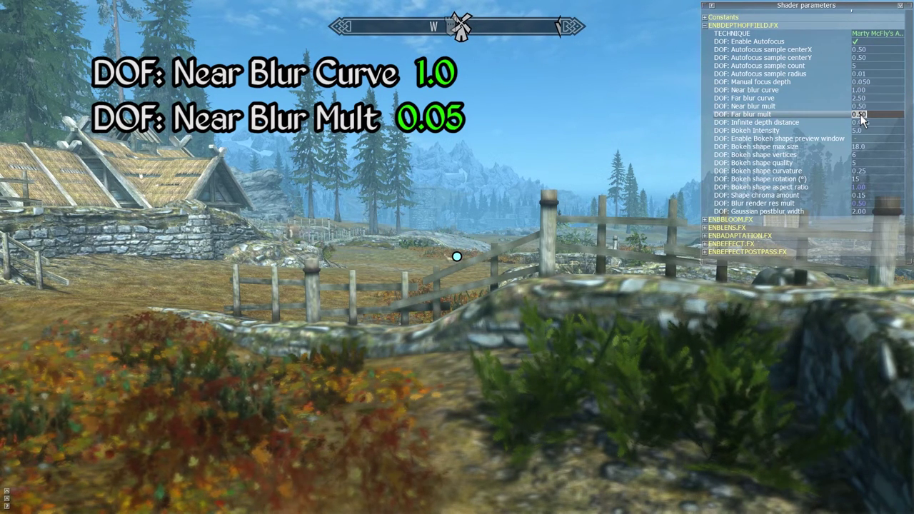
Step: Set the near blur multiplier to 0.10, then lower it to 0.01
click(860, 107)
text(0.1)
key(Return)
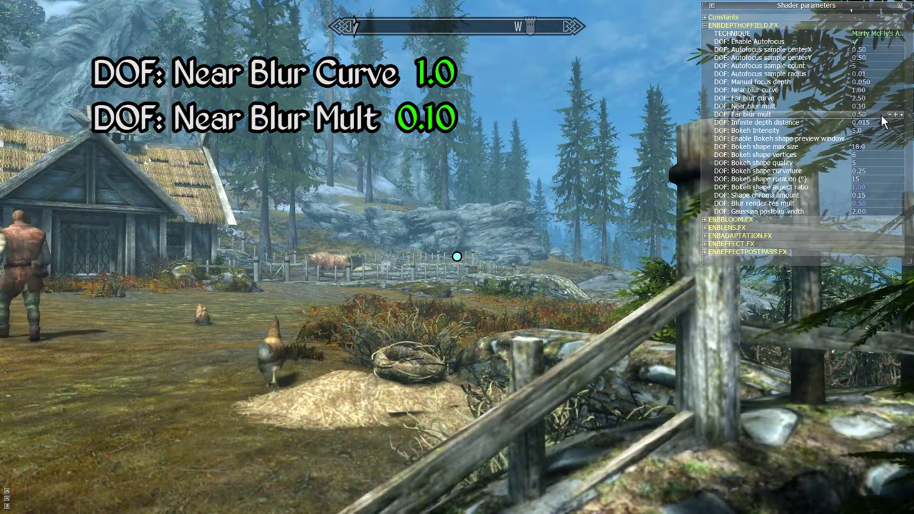
click(862, 108)
text(0)
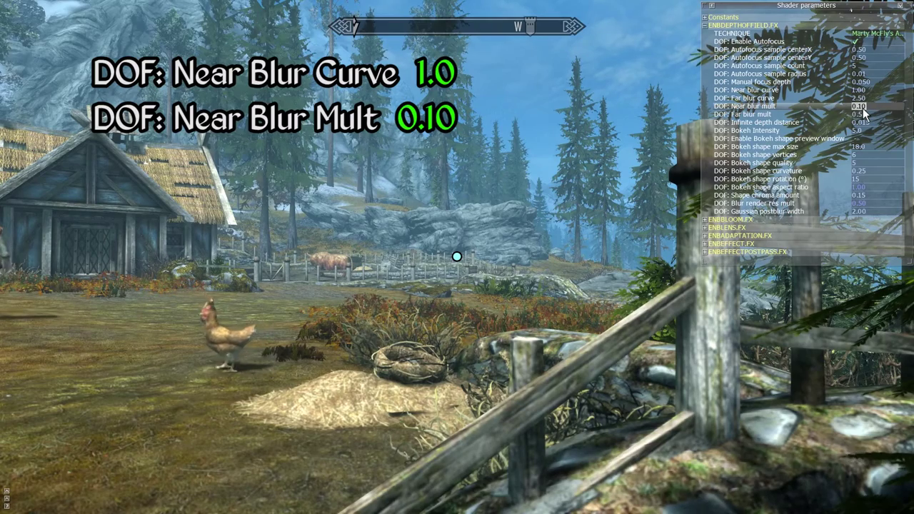
text(.01)
key(Return)
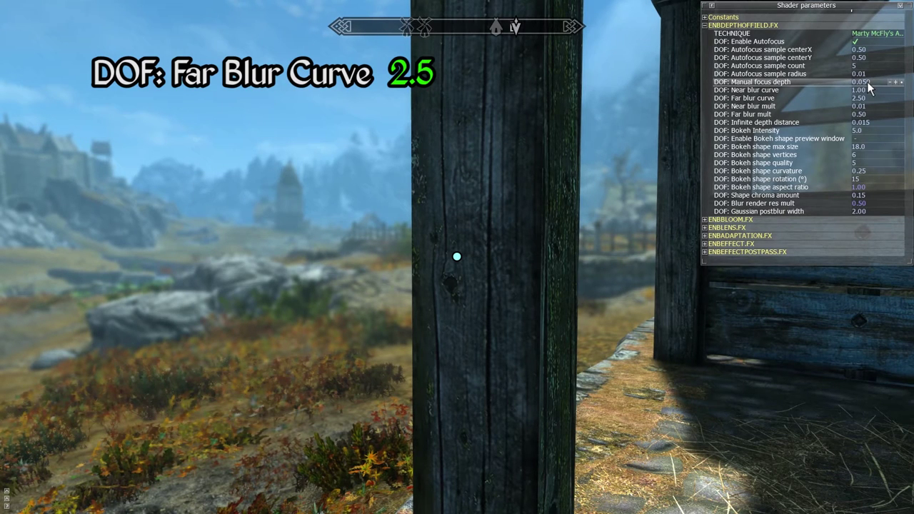
Step: Try far blur curve values of 1.00, 2.50 and 4.00
click(859, 100)
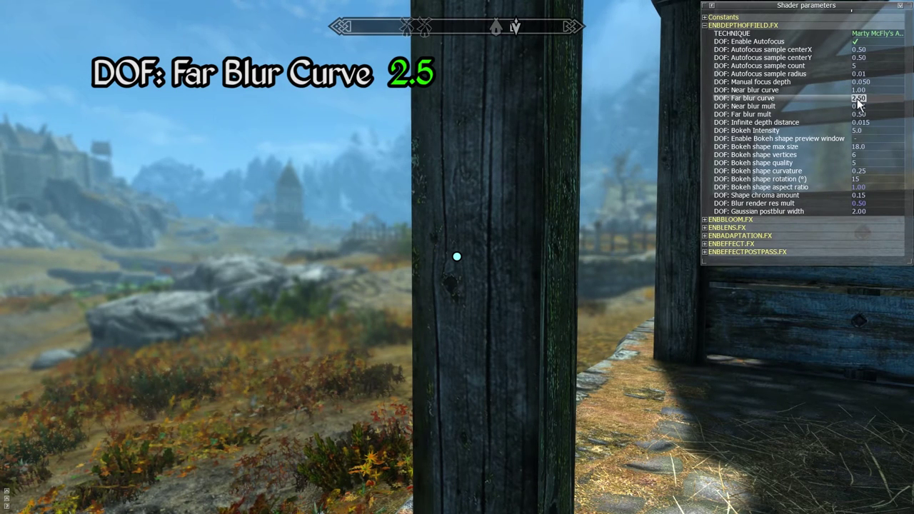
text(1)
key(Return)
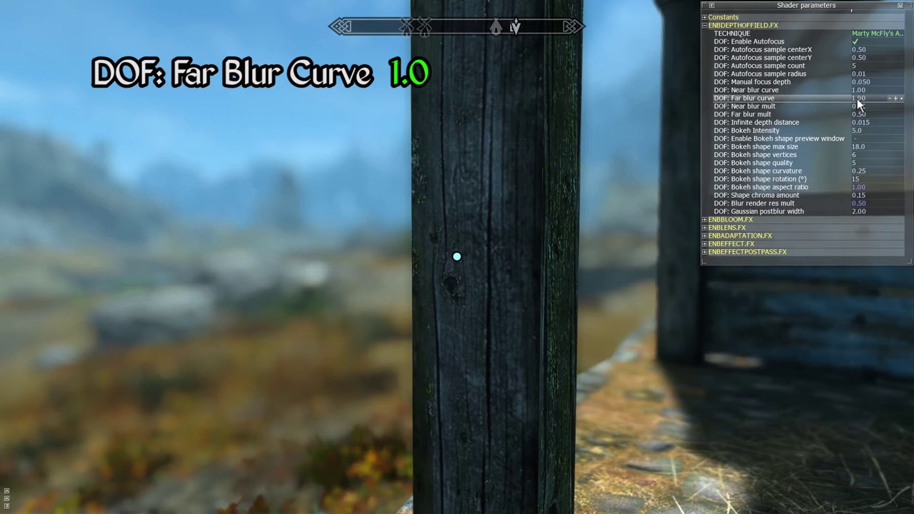
click(857, 99)
text(2.5)
key(Return)
click(858, 101)
text(4)
key(Return)
Step: Set the far blur curve to 3.0, then settle on 2.5
click(858, 101)
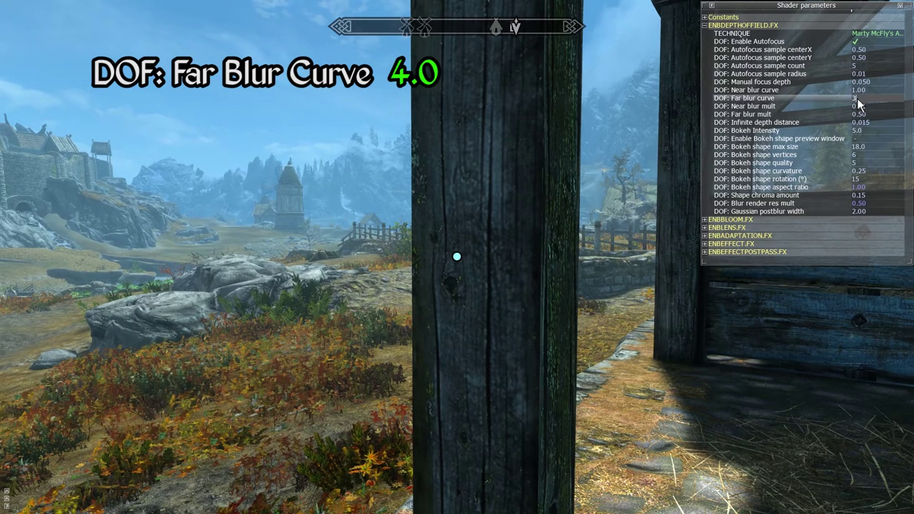
text(3)
key(Return)
click(859, 102)
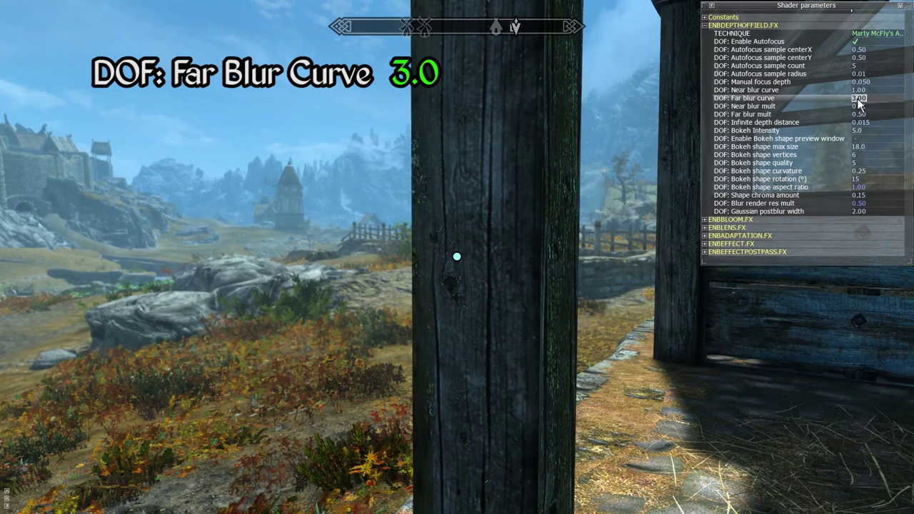
text(2.5)
key(Return)
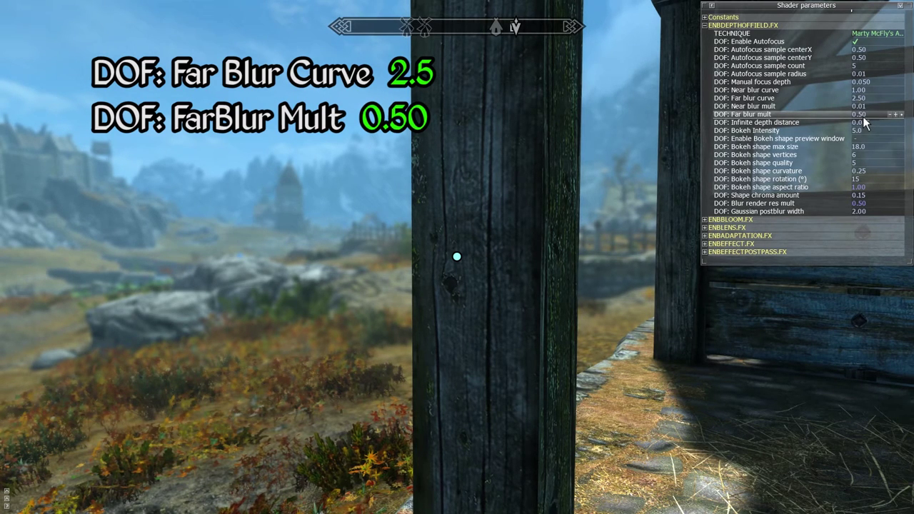
Step: Try a far blur multiplier of 1.00, then restore it to 0.50
click(863, 114)
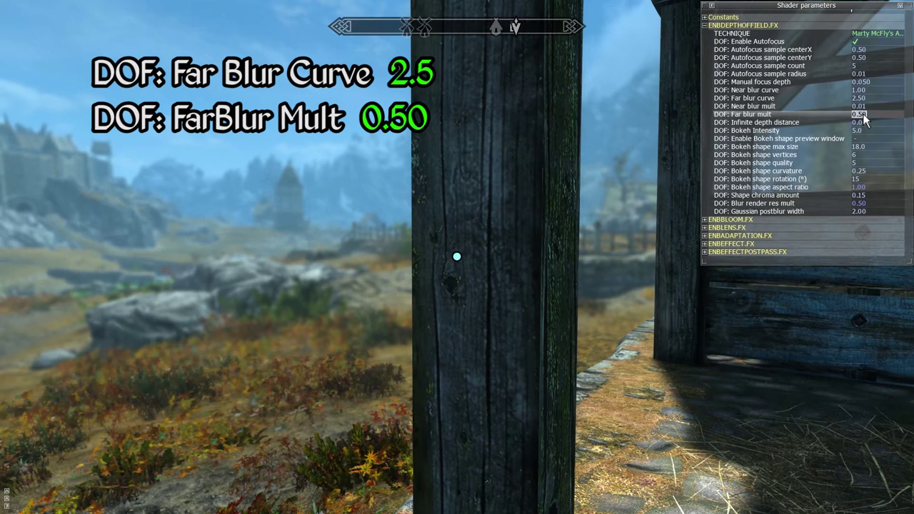
text(1)
key(Return)
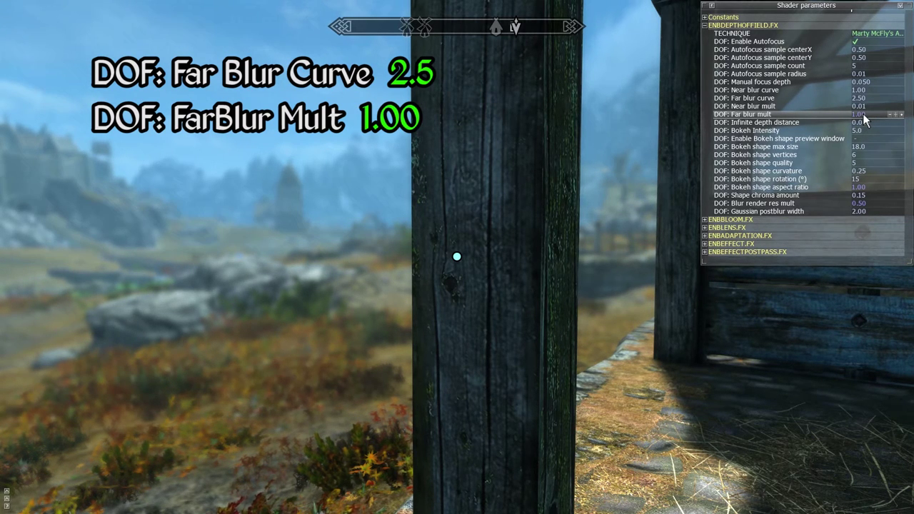
click(863, 114)
text(0.)
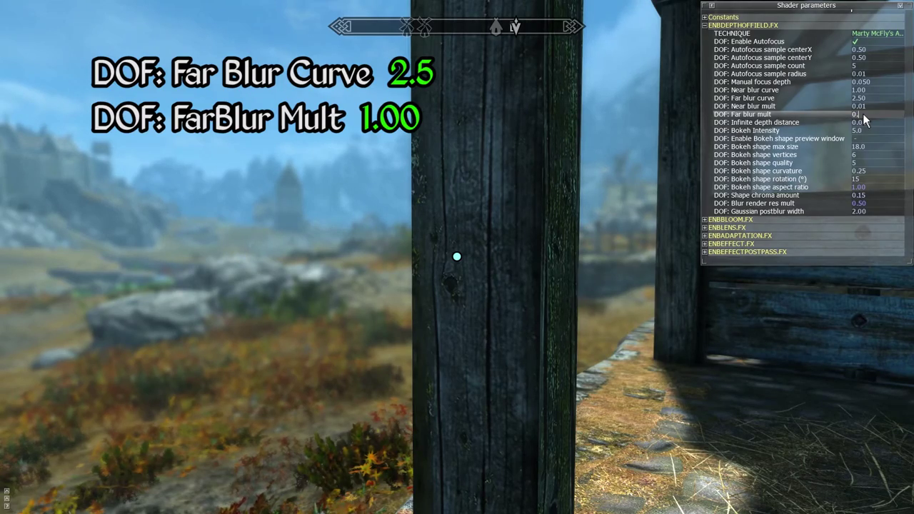
text(5)
key(Return)
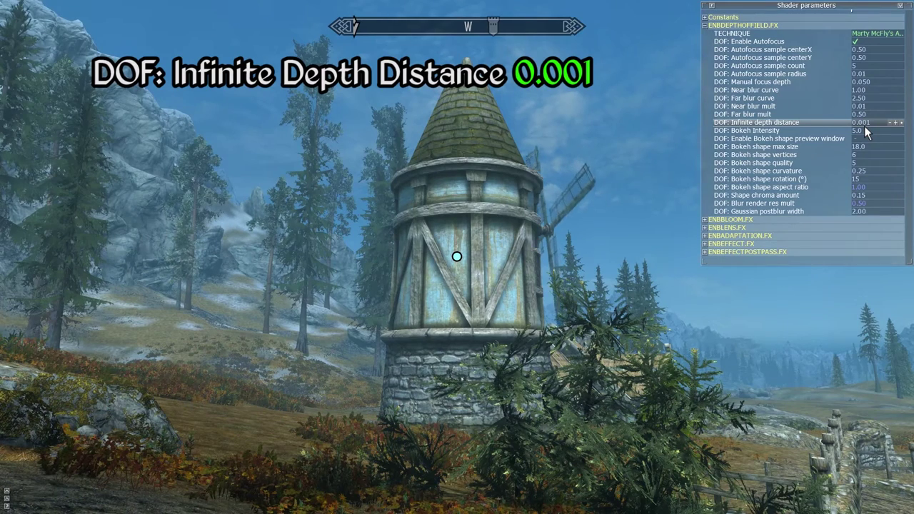
Step: Try infinite depth distances of 0.005 and then 1.000
click(864, 123)
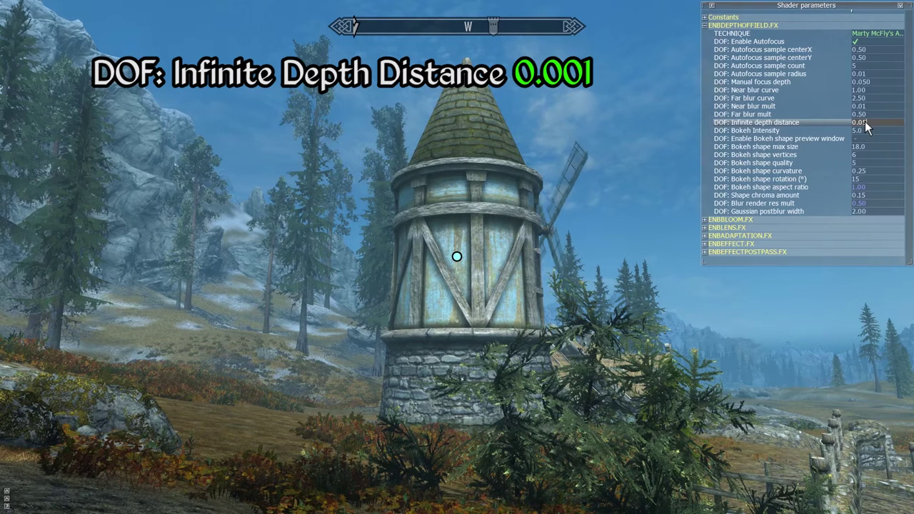
text(0.005)
key(Return)
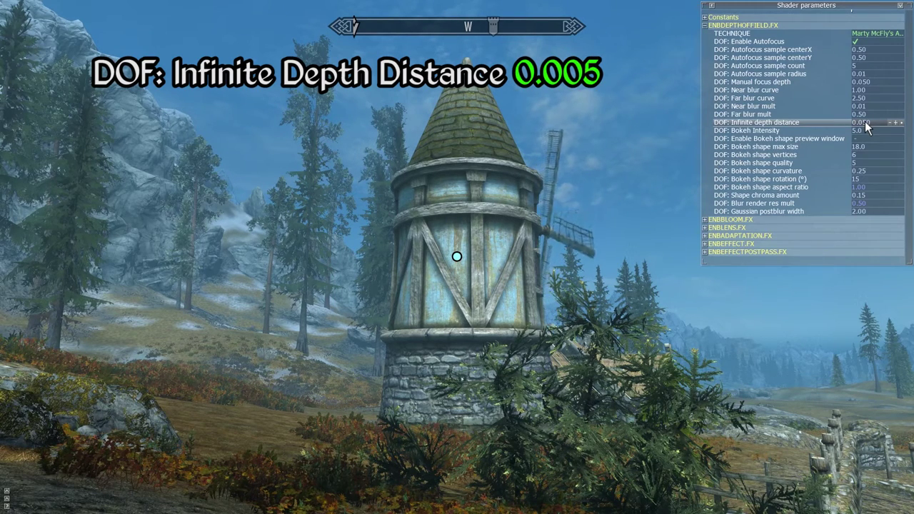
click(864, 124)
text(1)
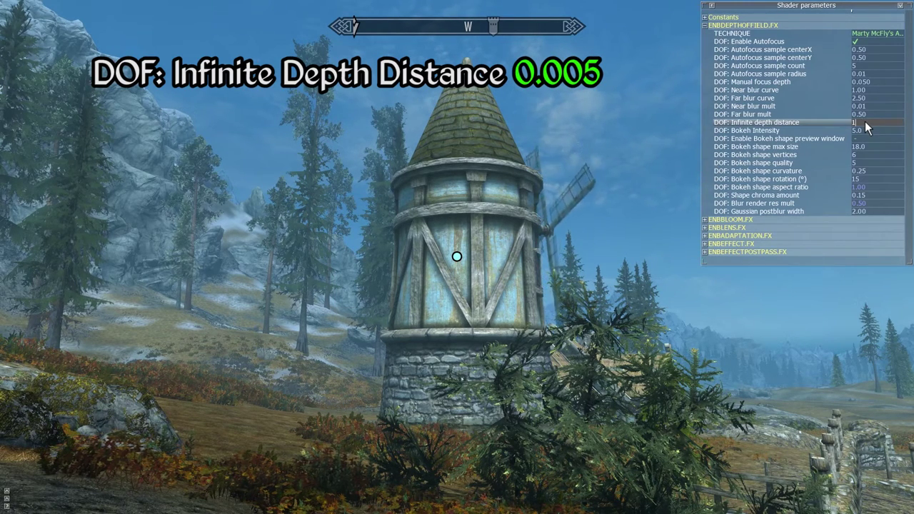
key(Return)
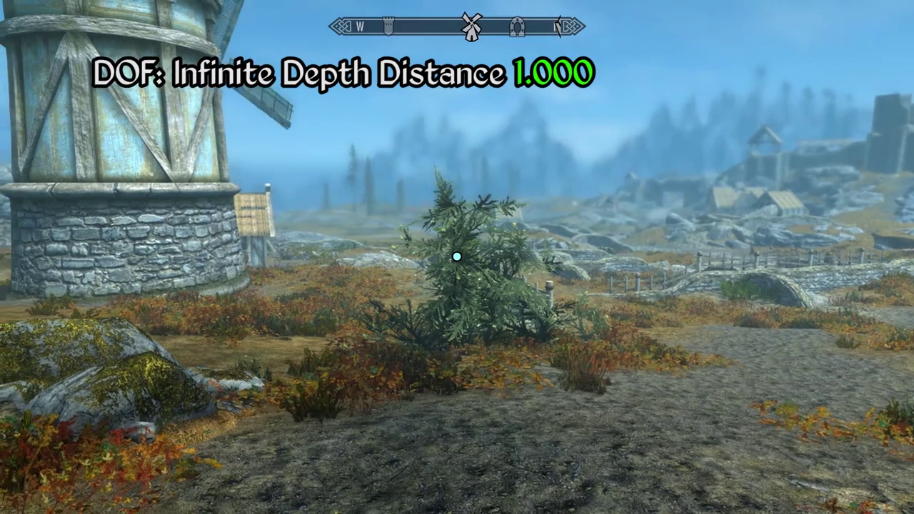
Step: Reopen the shader parameters and set infinite depth distance to 0.015
key(shift+Return)
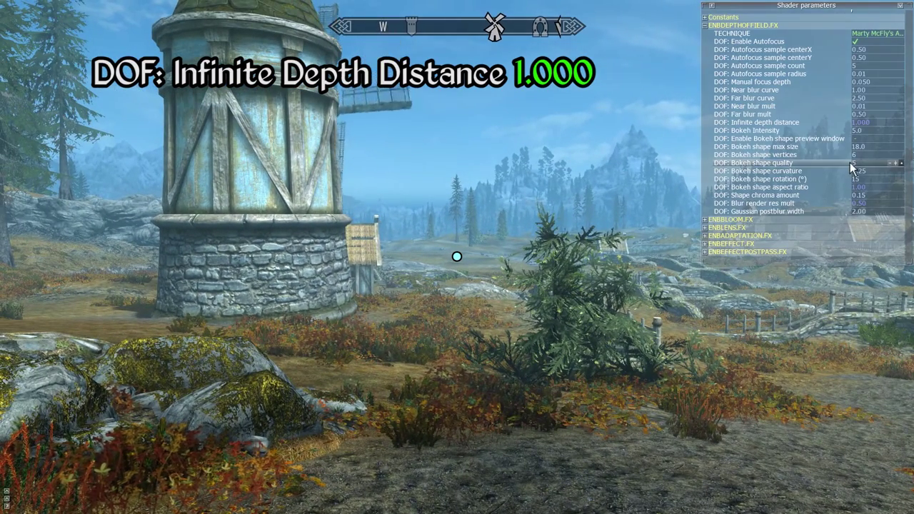
click(858, 124)
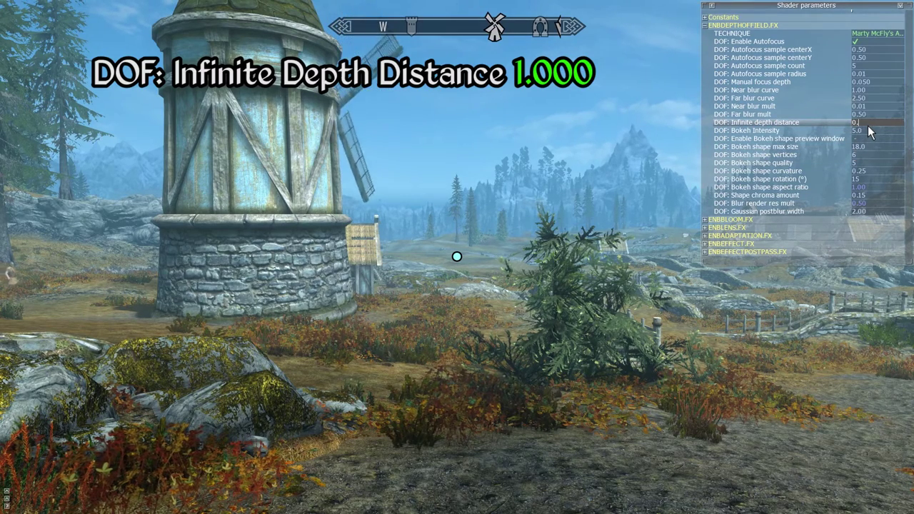
text(0.01)
text(5)
key(Return)
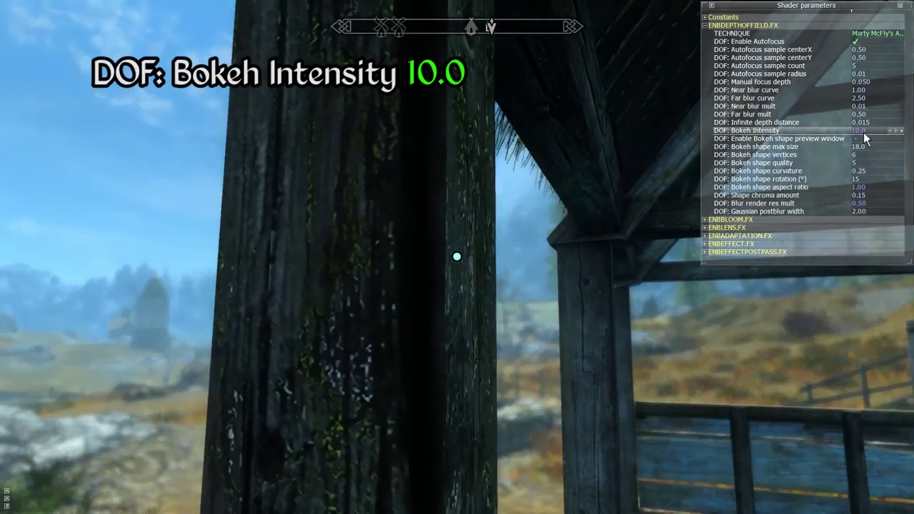
Step: Reframe on the wooden post, try Bokeh Intensity at 5.0, then set it back to 10.0
key(d)
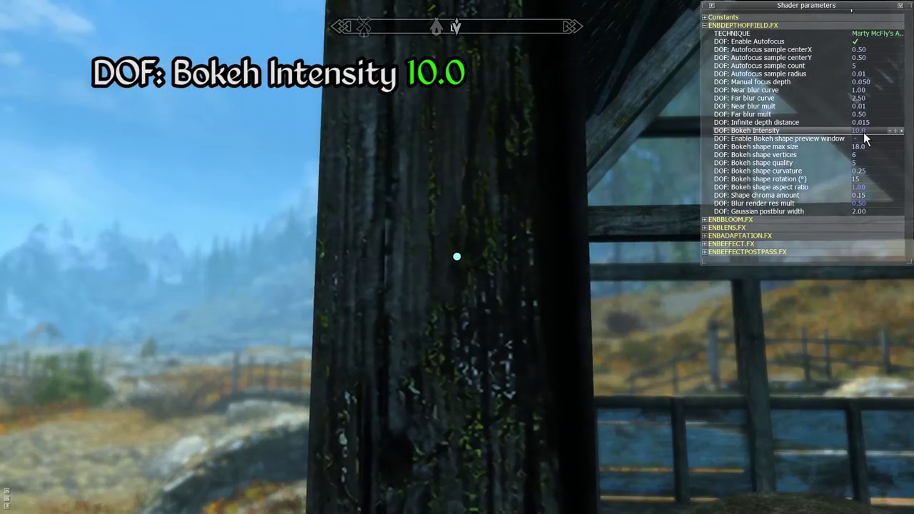
key(w)
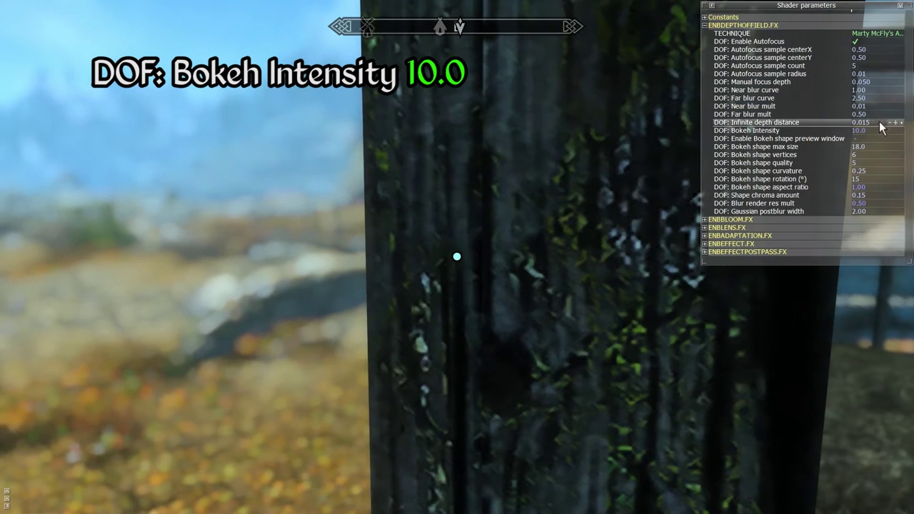
click(872, 130)
text(5)
key(Return)
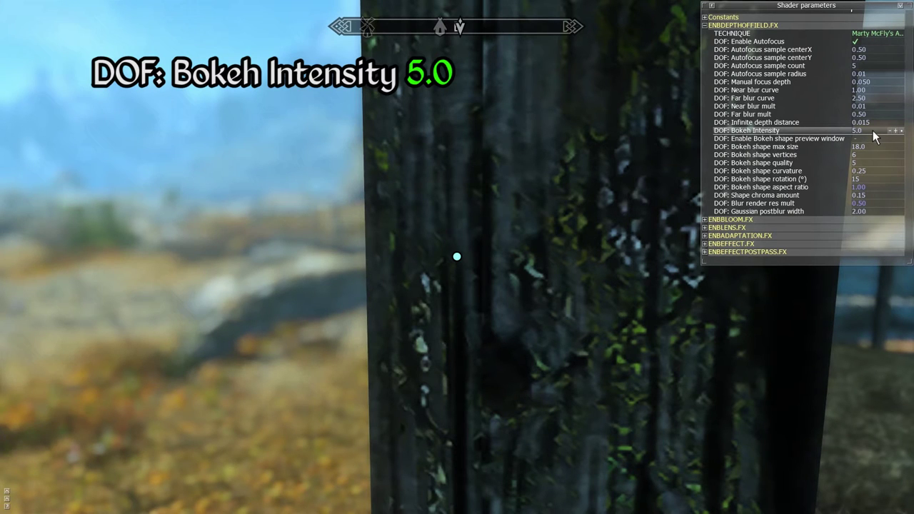
click(872, 130)
text(10)
key(Return)
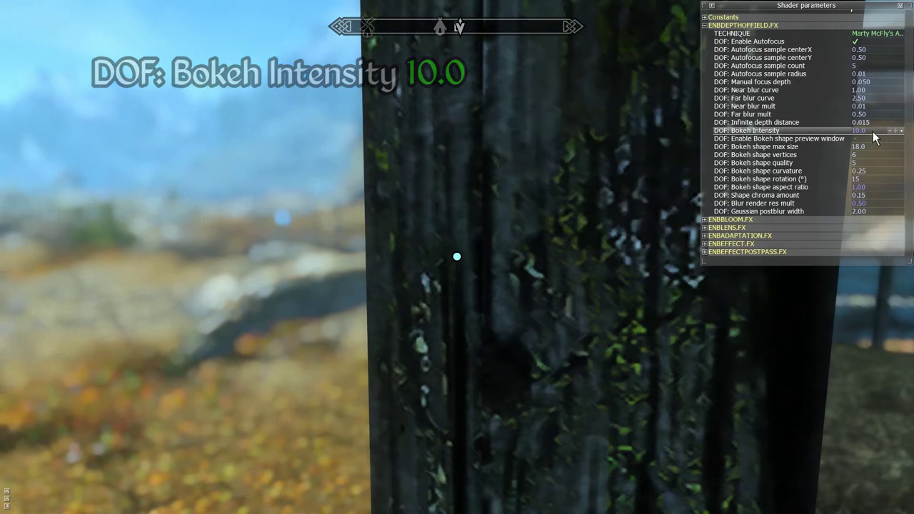
Step: Set Bokeh shape max size to 24 and Gaussian postblur width to 1.0, and enable the bokeh shape preview
click(865, 146)
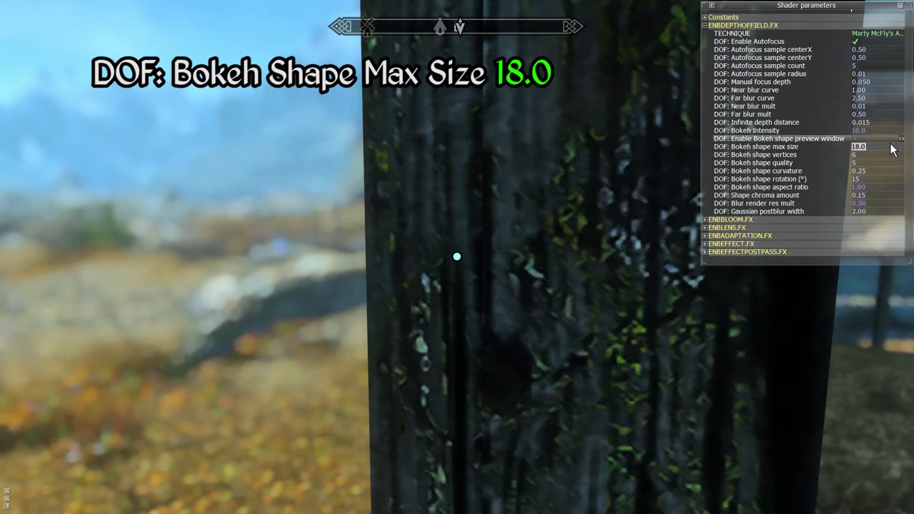
text(24)
key(Return)
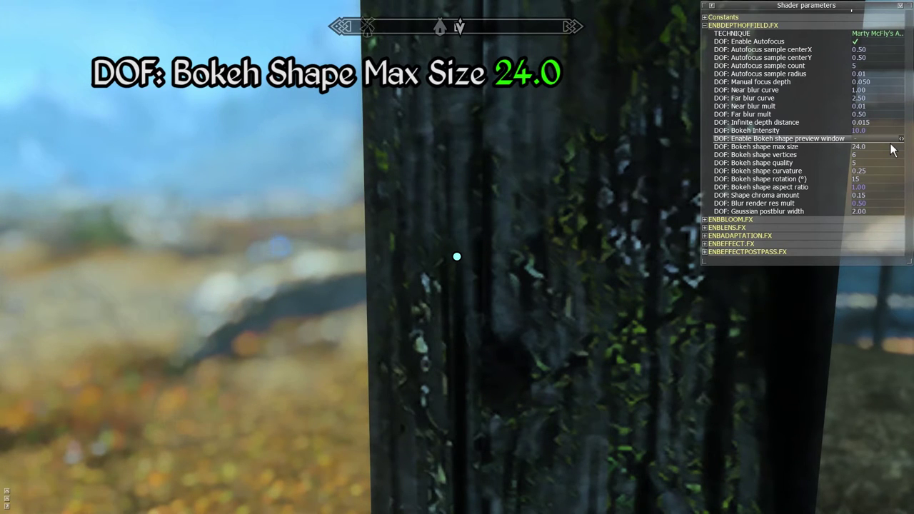
click(861, 212)
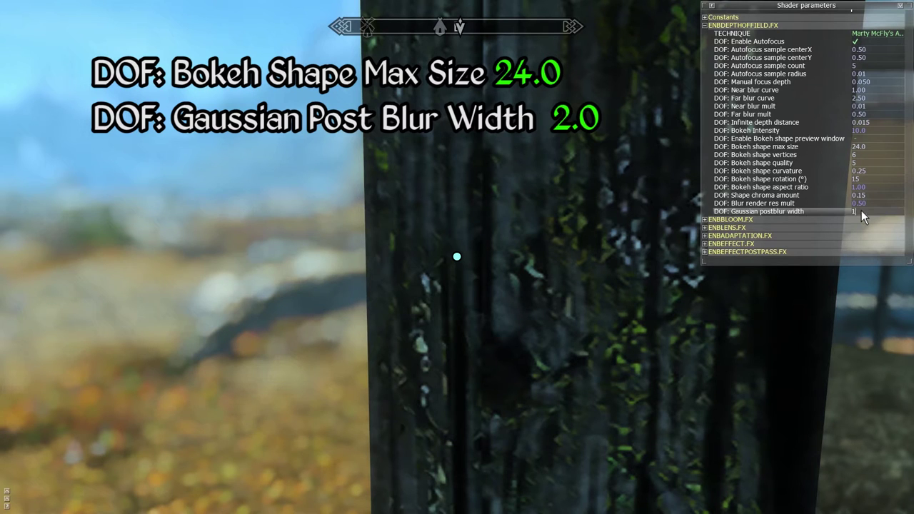
key(Return)
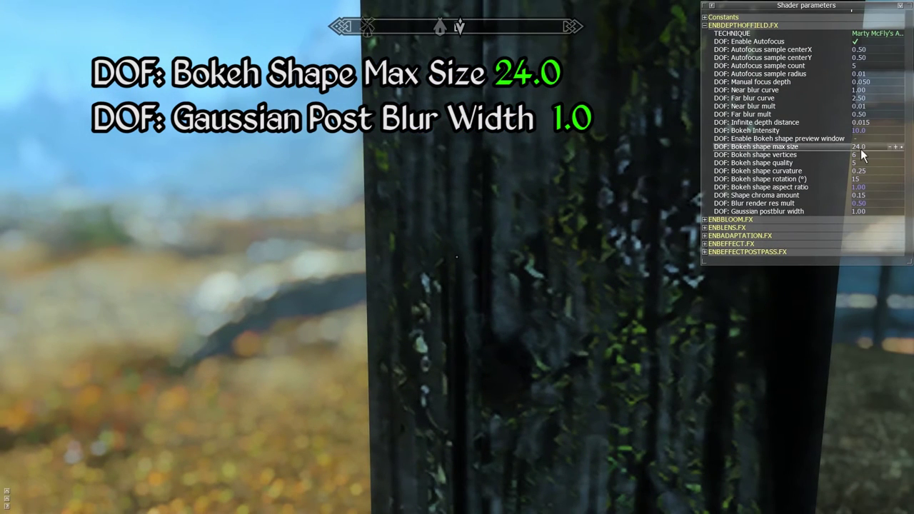
click(856, 138)
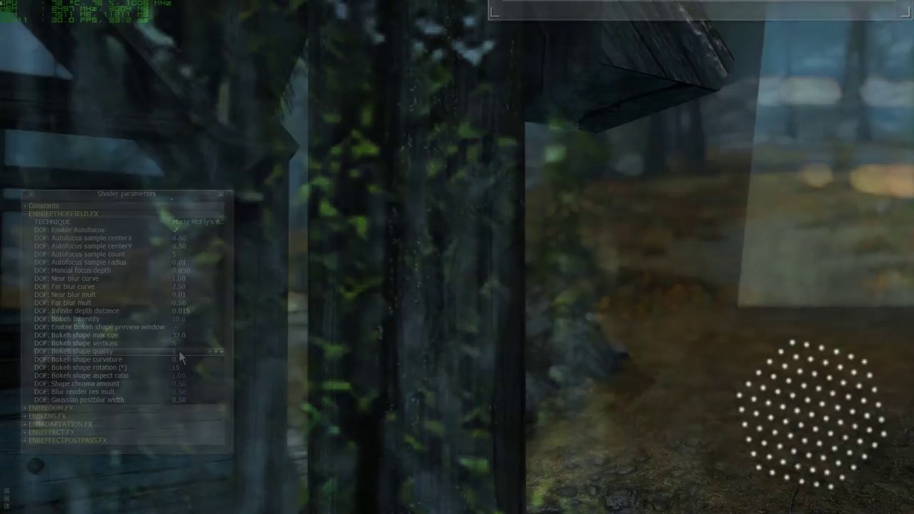
Step: Toggle the bokeh shape preview to compare, then lower Bokeh shape vertices from 6 to 5
click(179, 328)
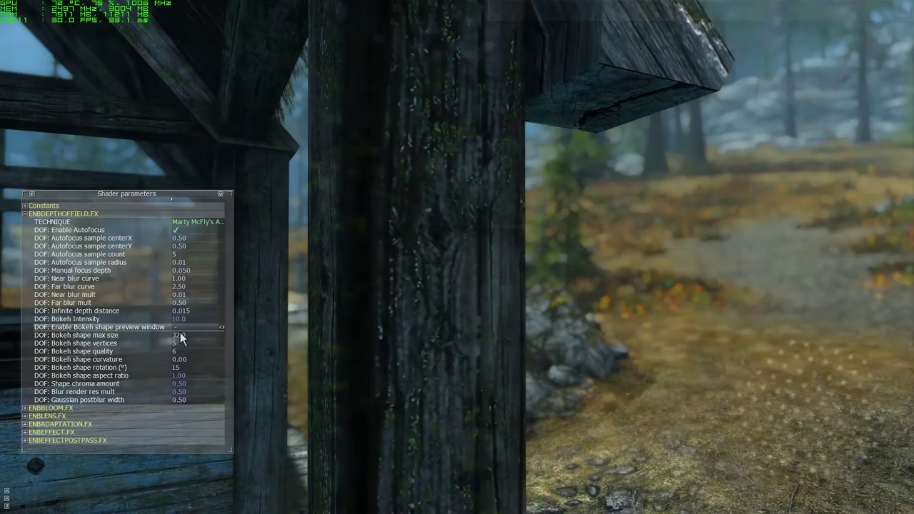
click(178, 328)
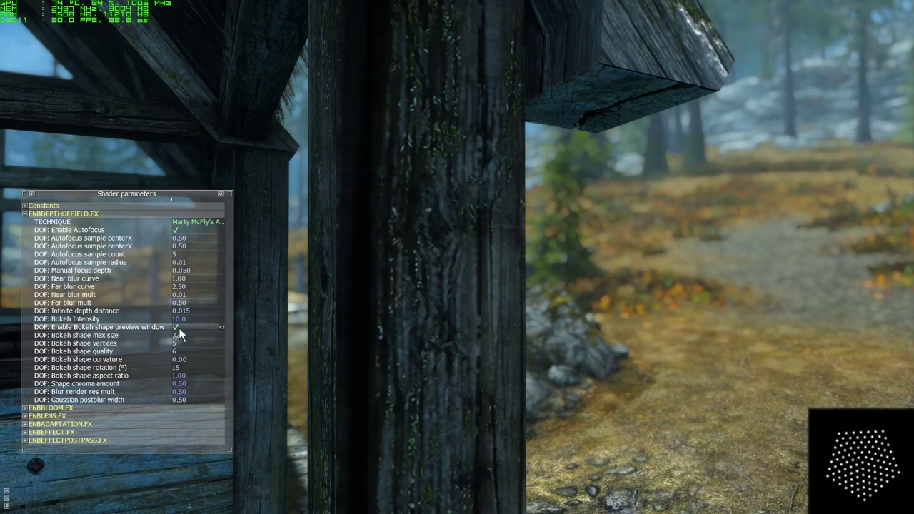
click(178, 332)
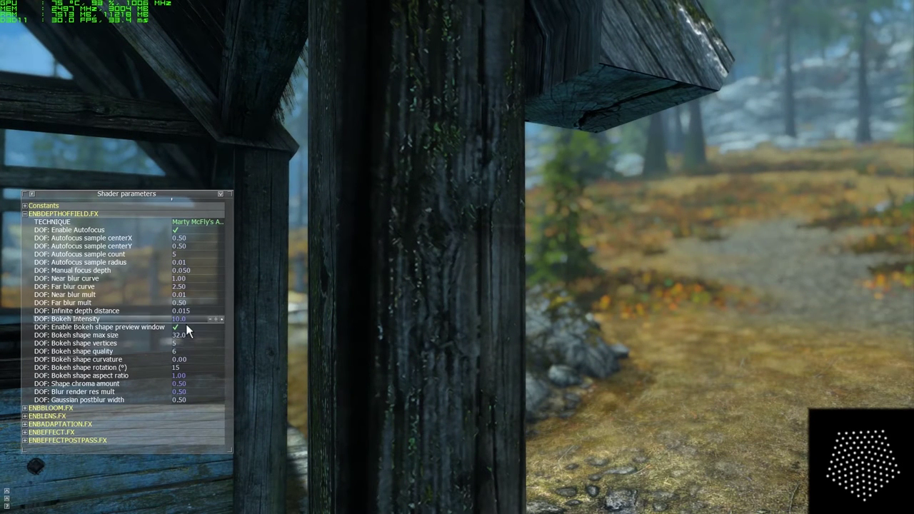
click(184, 327)
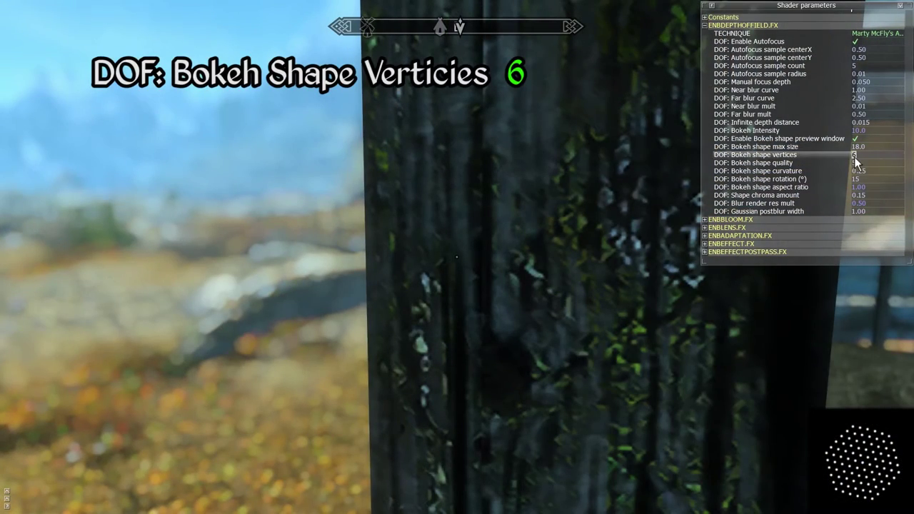
scroll(854, 157, down, 1)
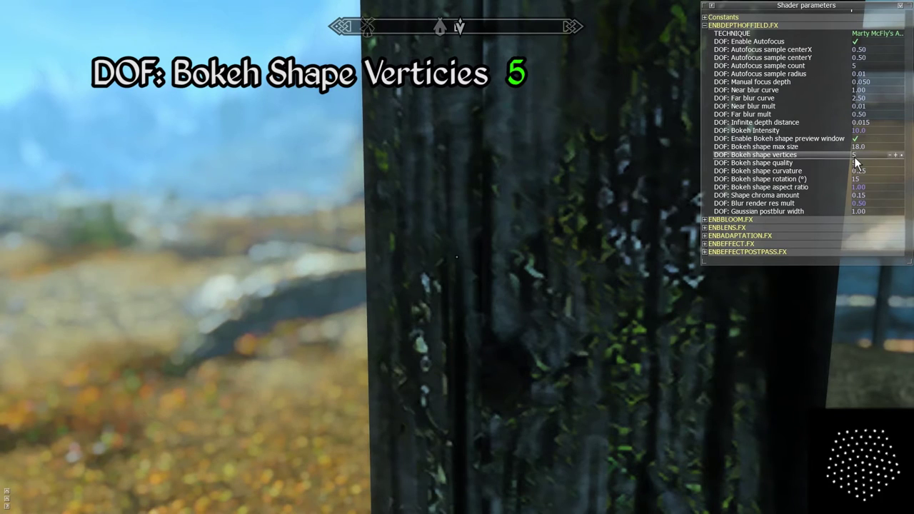